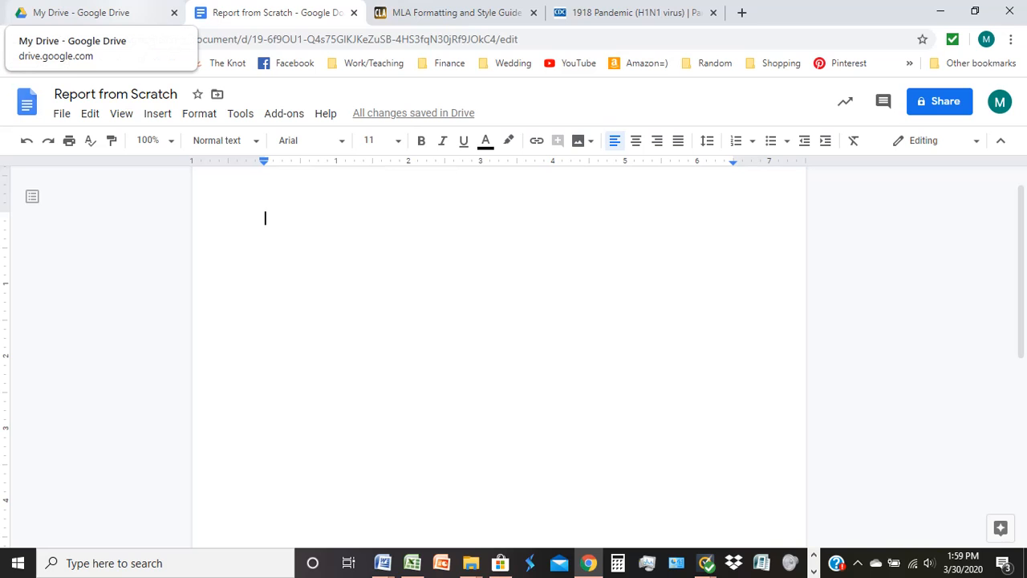
Create a blank Google Docs document from Google Drive and close it, returning to the Report from Scratch document.
click(80, 12)
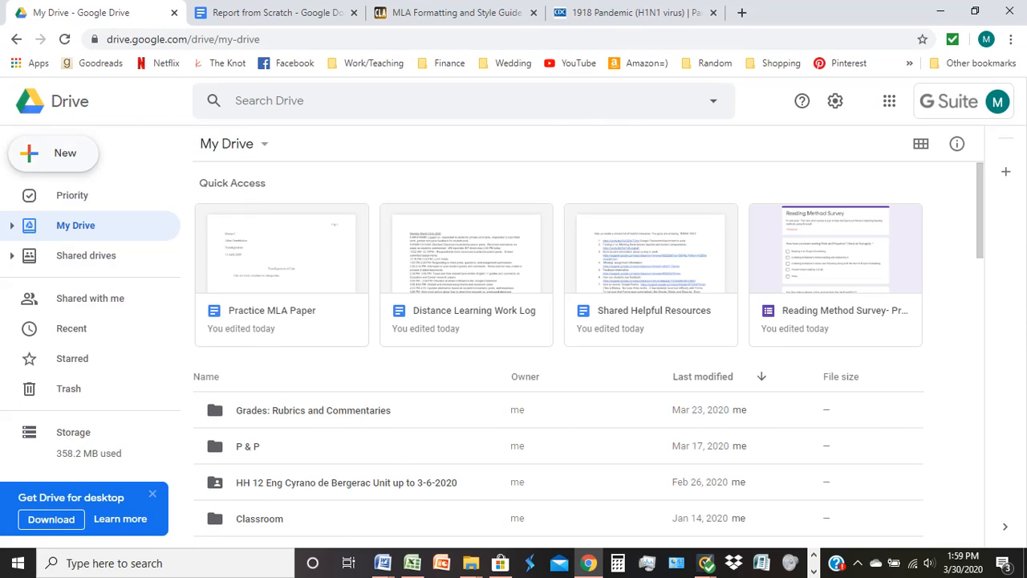
click(53, 153)
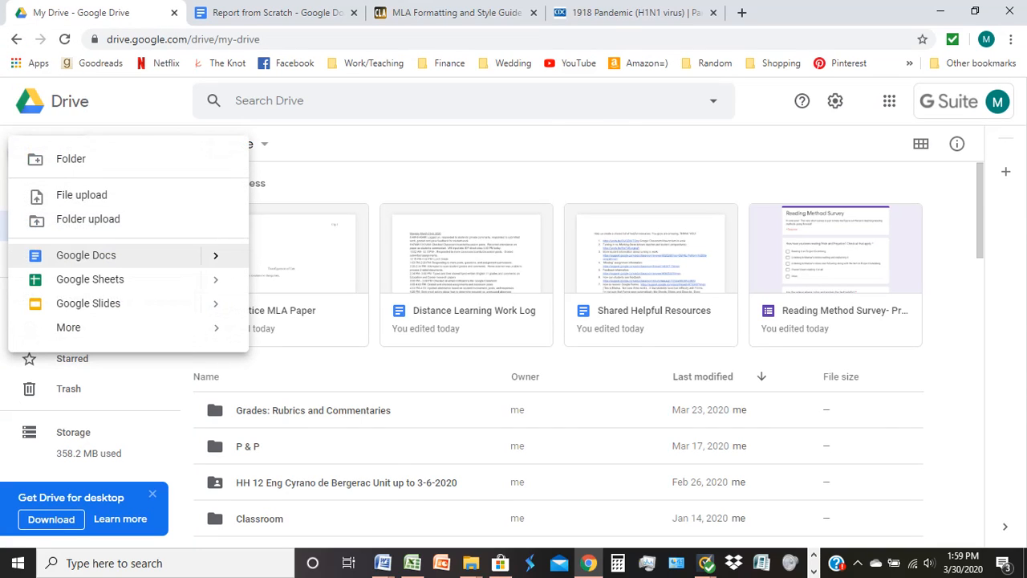
click(85, 256)
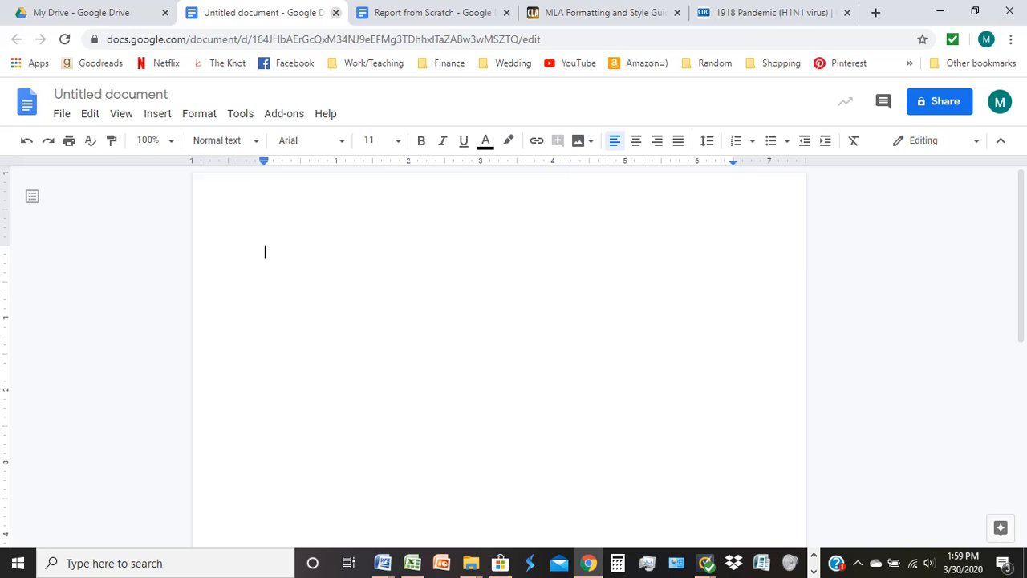
click(335, 13)
click(279, 12)
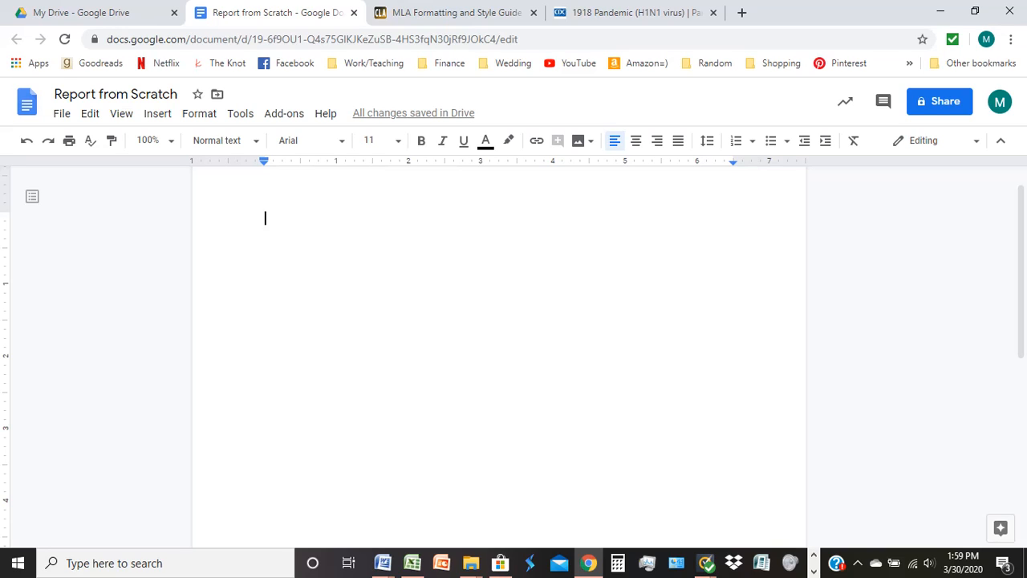
Enter the first three heading lines: the student's name, the instructor's name, and the course Transfiguration.
text(M)
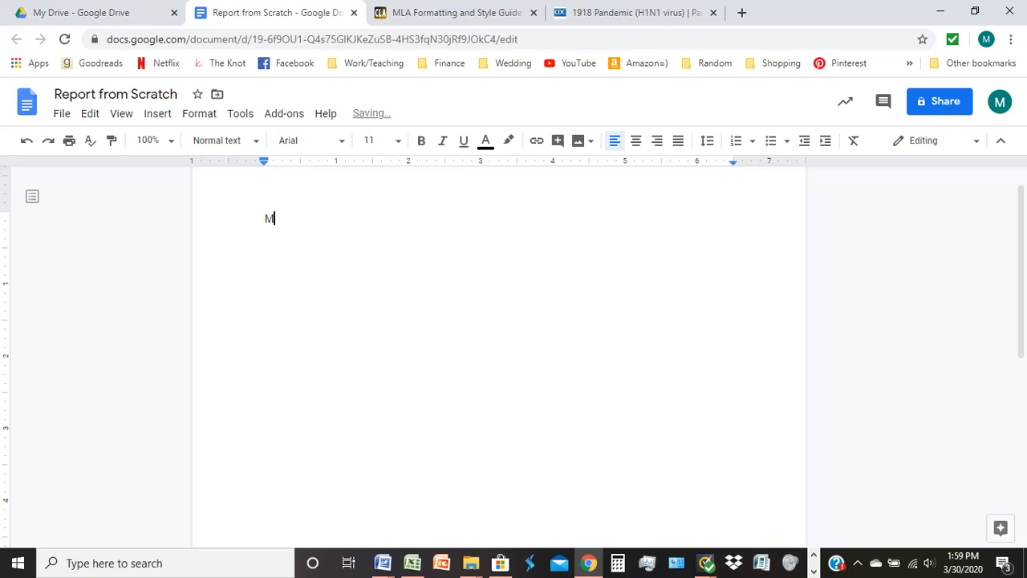
text(arisa C)
key(Return)
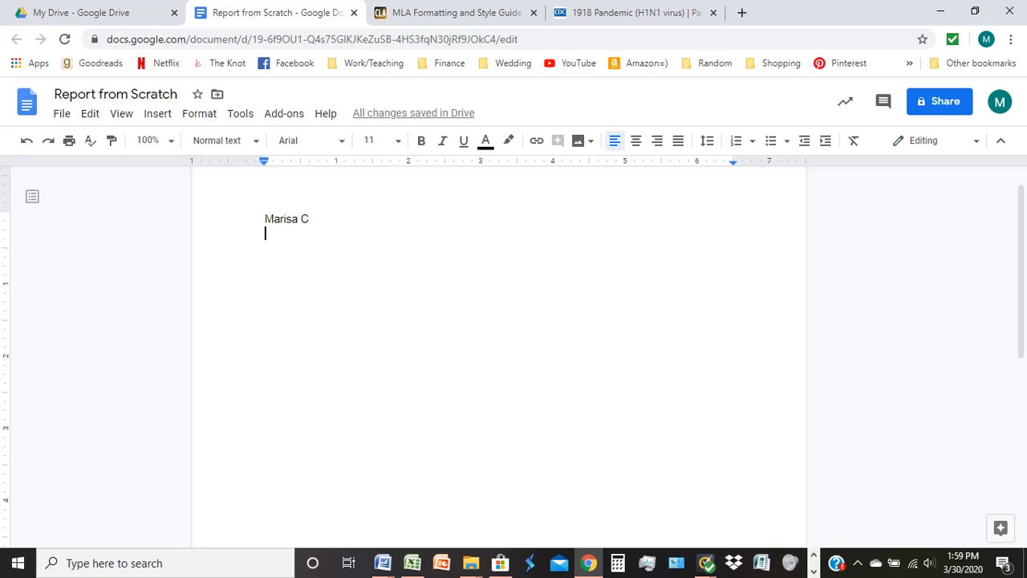
text(Albus Dumbledore)
key(Return)
text(Transfiguration)
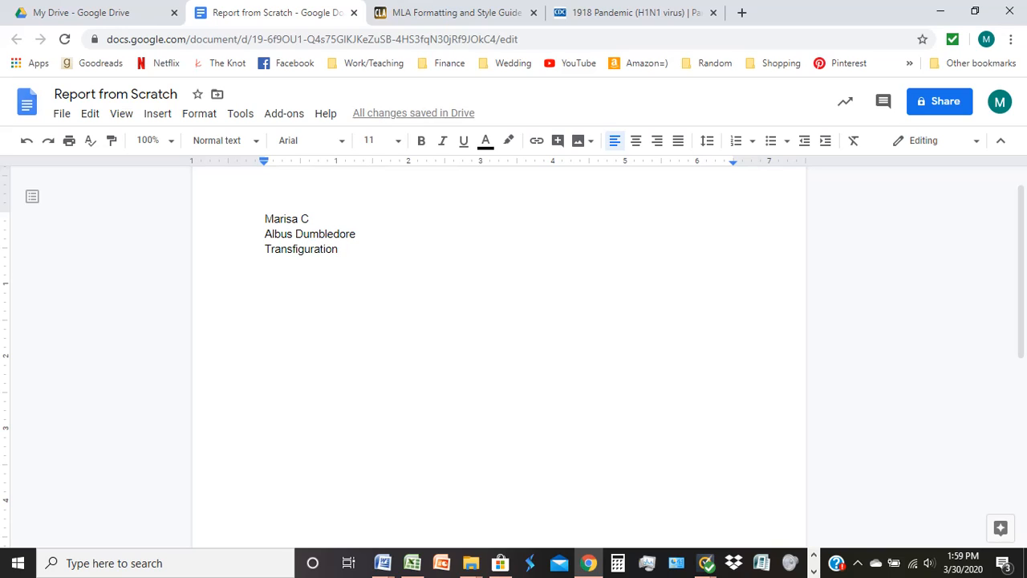
Add the date 13 April 2020 as the fourth heading line.
key(Return)
text(3)
key(BackSpace)
text(13 APril)
key(BackSpace)
key(BackSpace)
key(BackSpace)
key(BackSpace)
text(pril 2020)
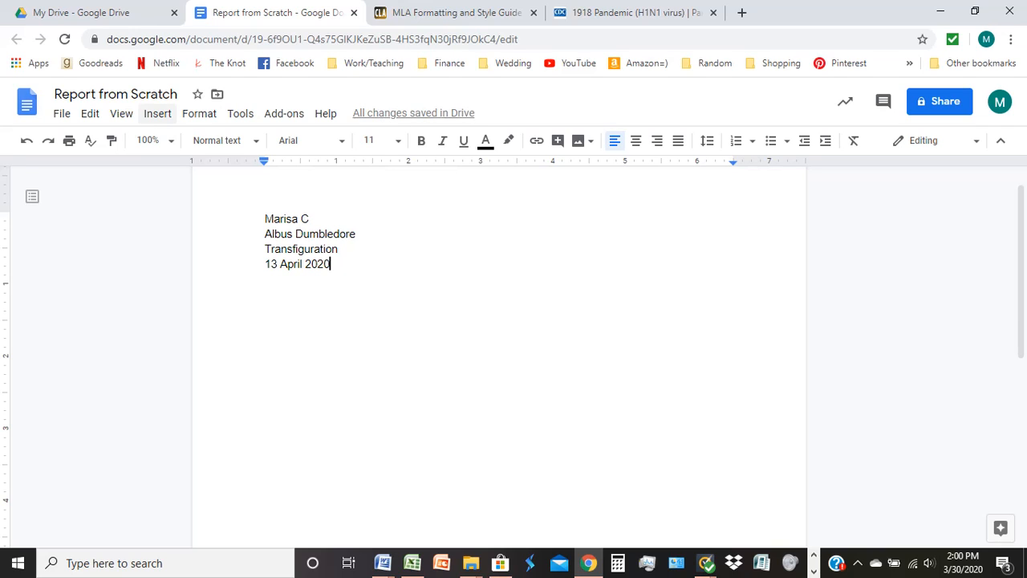
Insert right-aligned page numbers in the header starting on the first page, preceded by the student's last name.
click(158, 113)
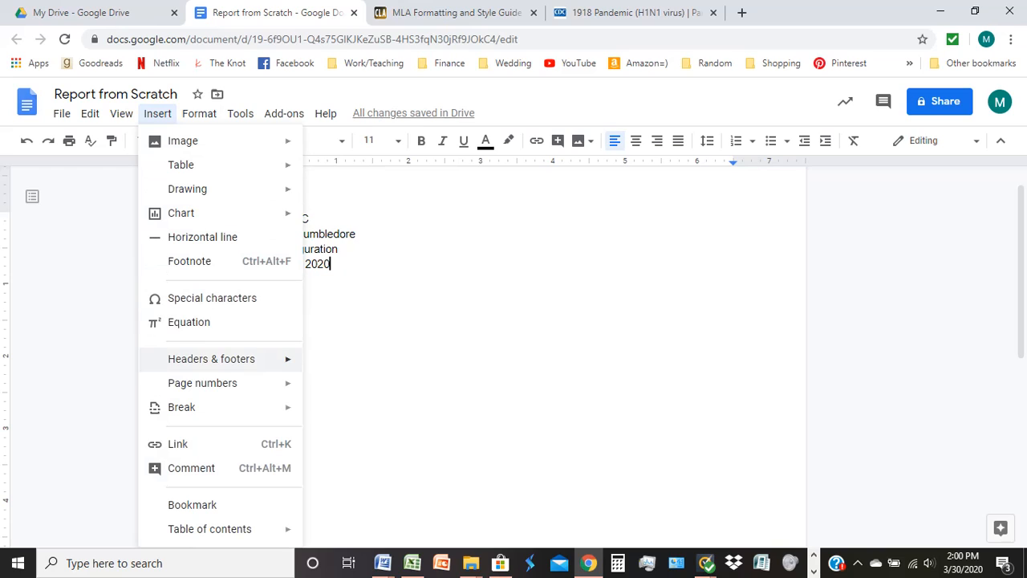
mouse_move(211, 359)
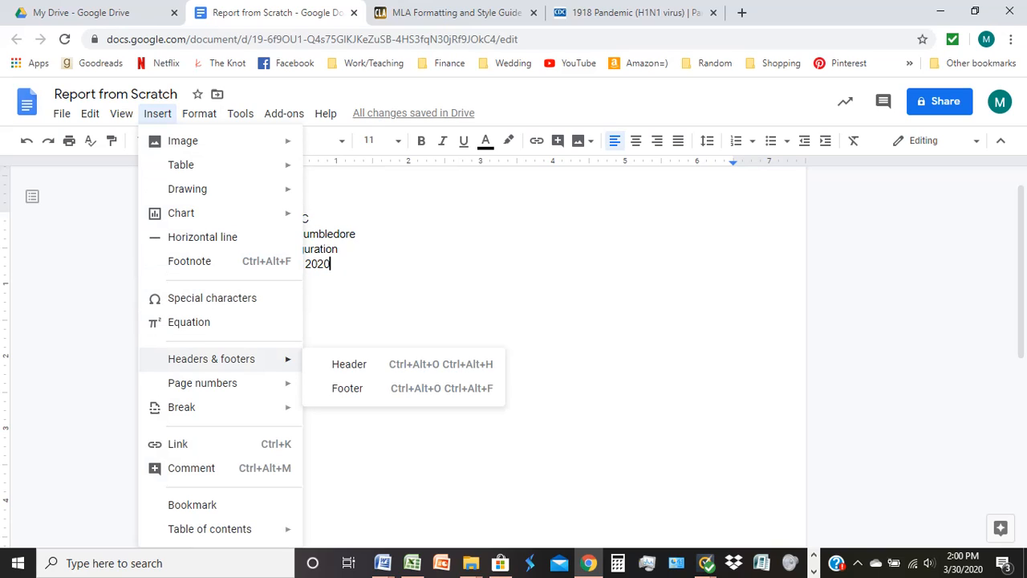
mouse_move(202, 383)
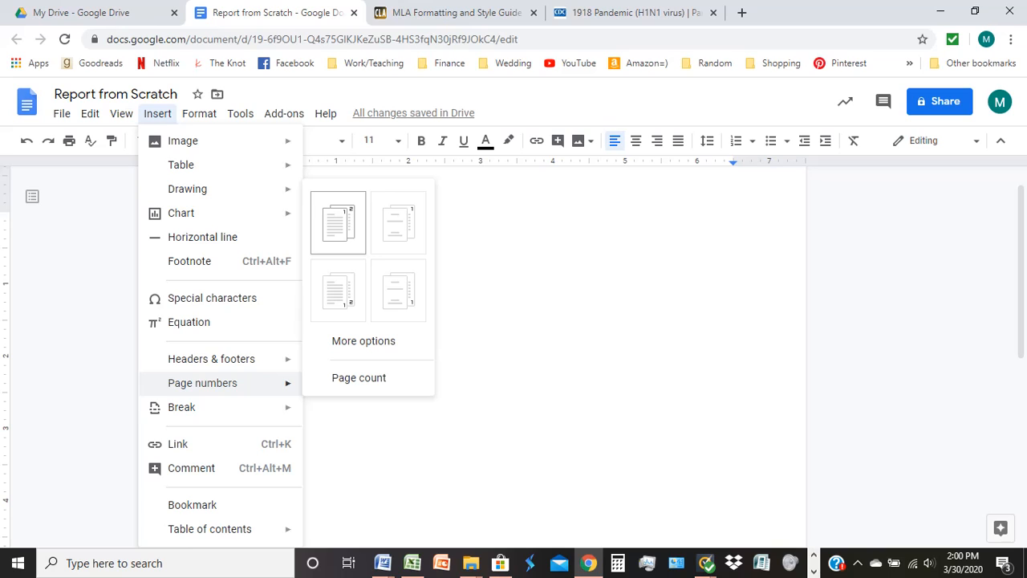
click(338, 223)
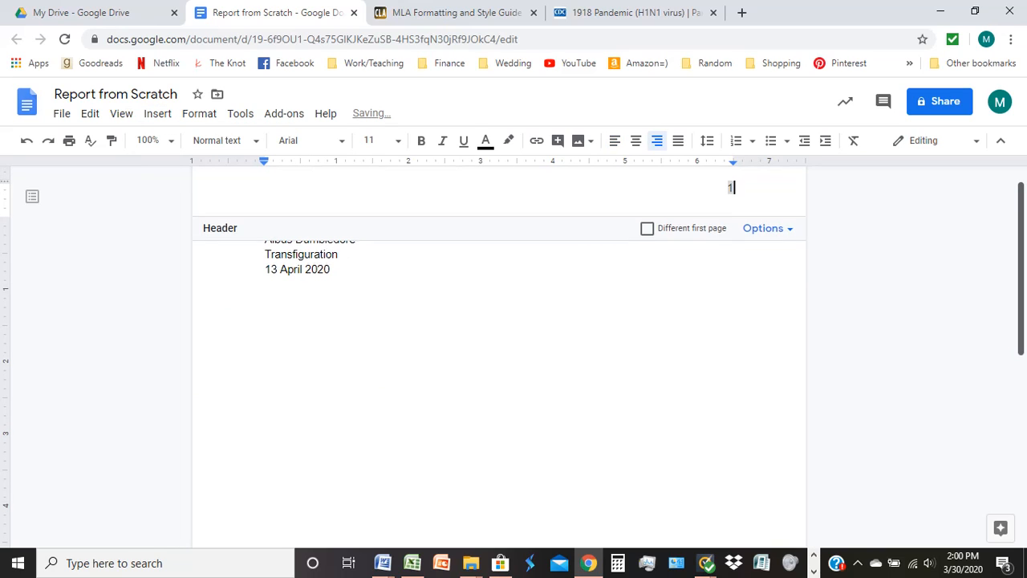
click(729, 216)
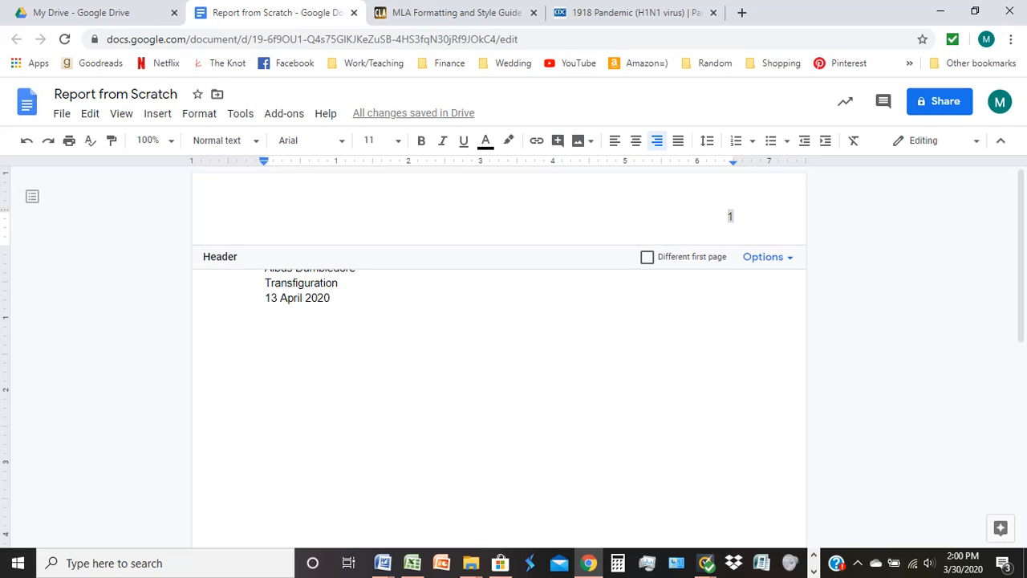
text(Cig)
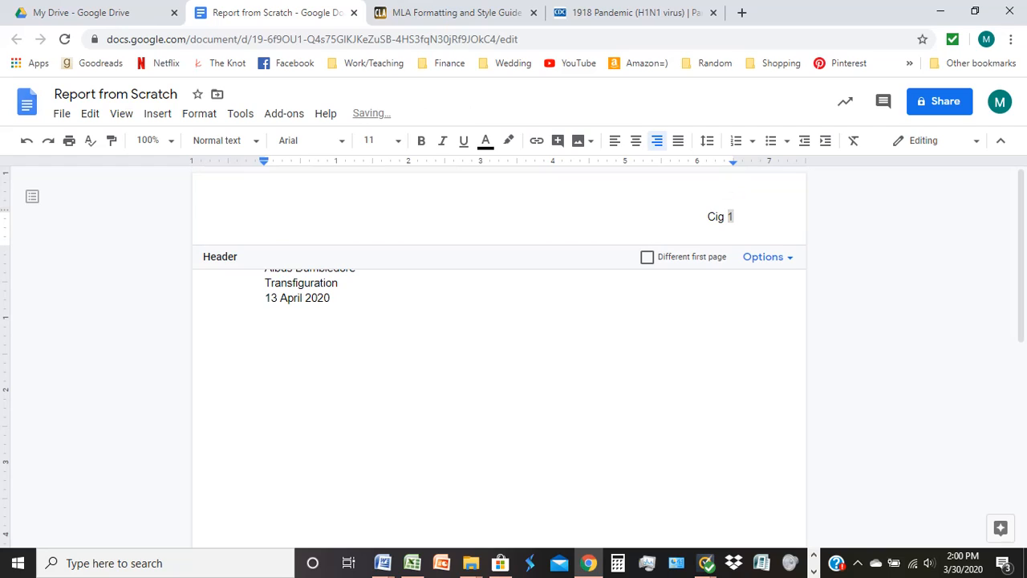
Set the last name and page number in the header to Times New Roman, size 12.
click(734, 215)
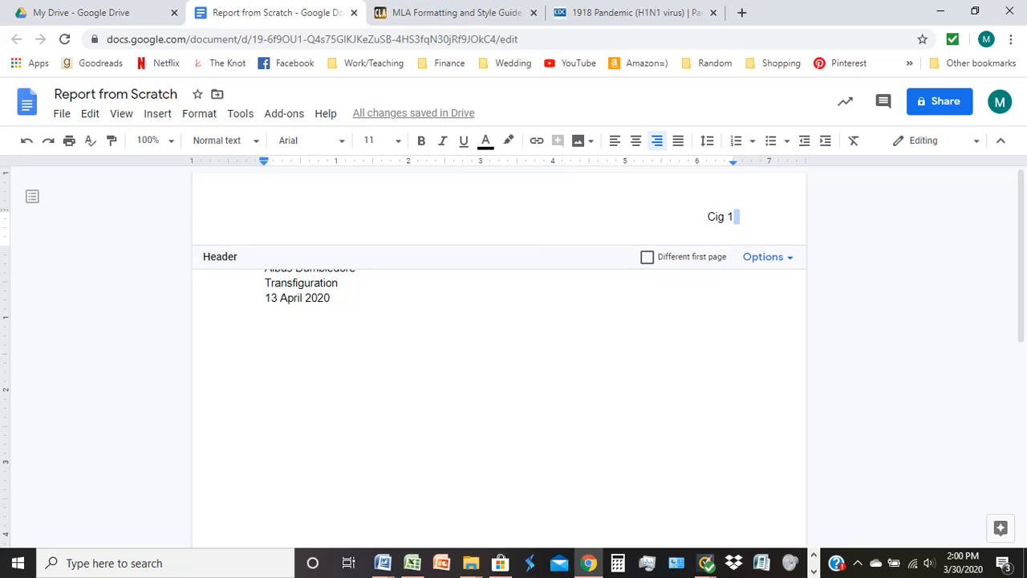
drag(735, 216, 707, 217)
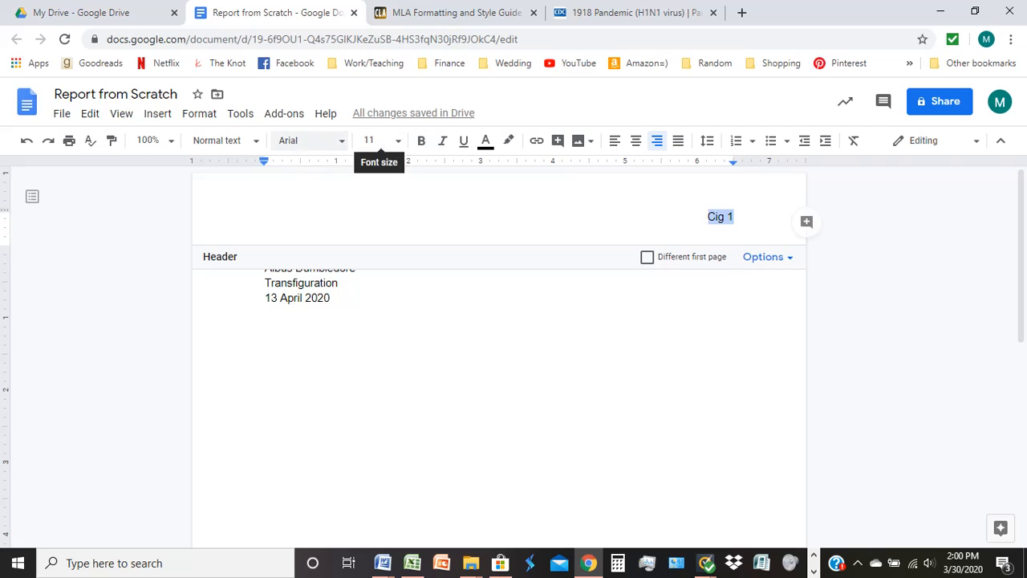
click(309, 140)
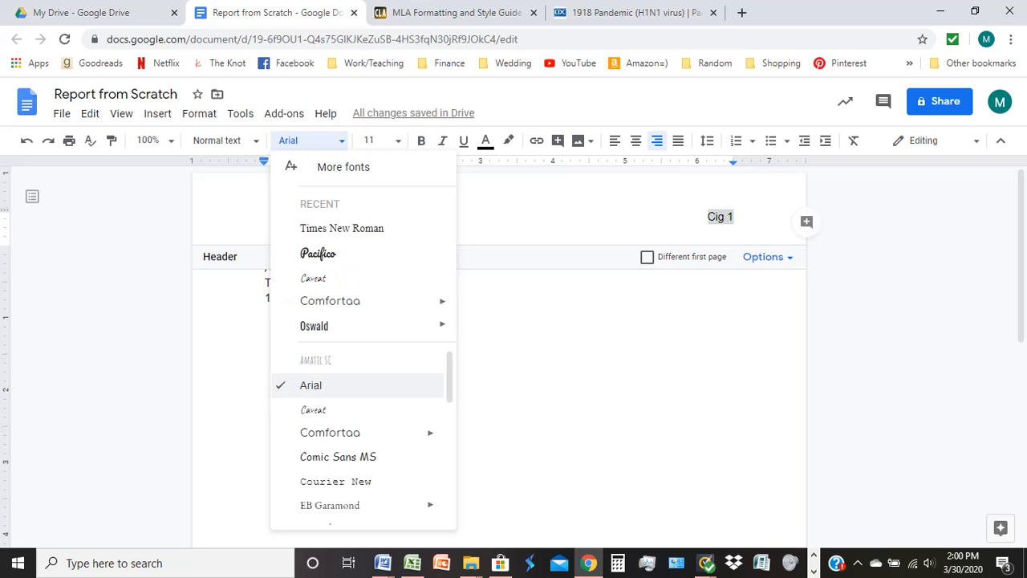
click(341, 228)
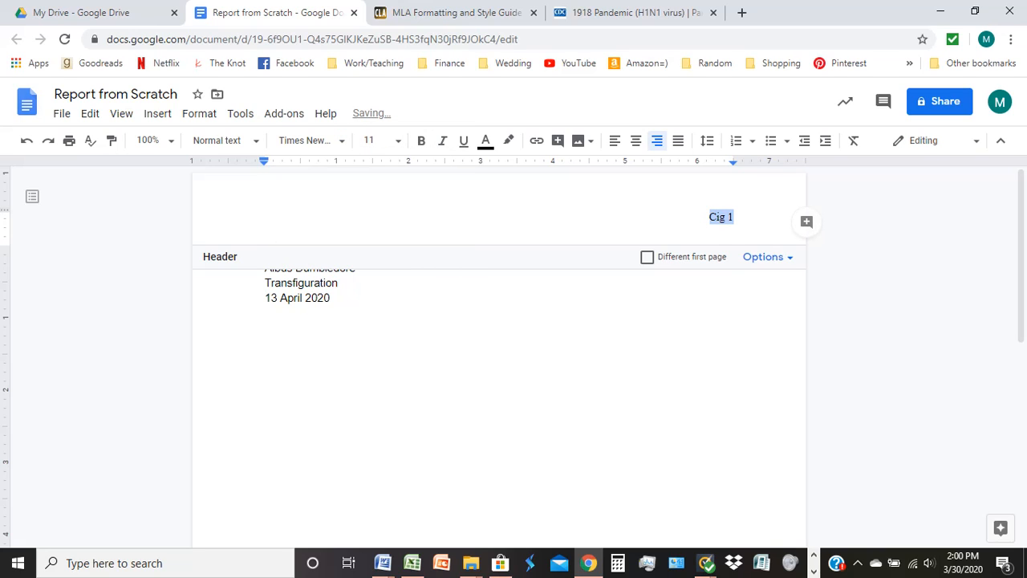
click(371, 141)
text(12)
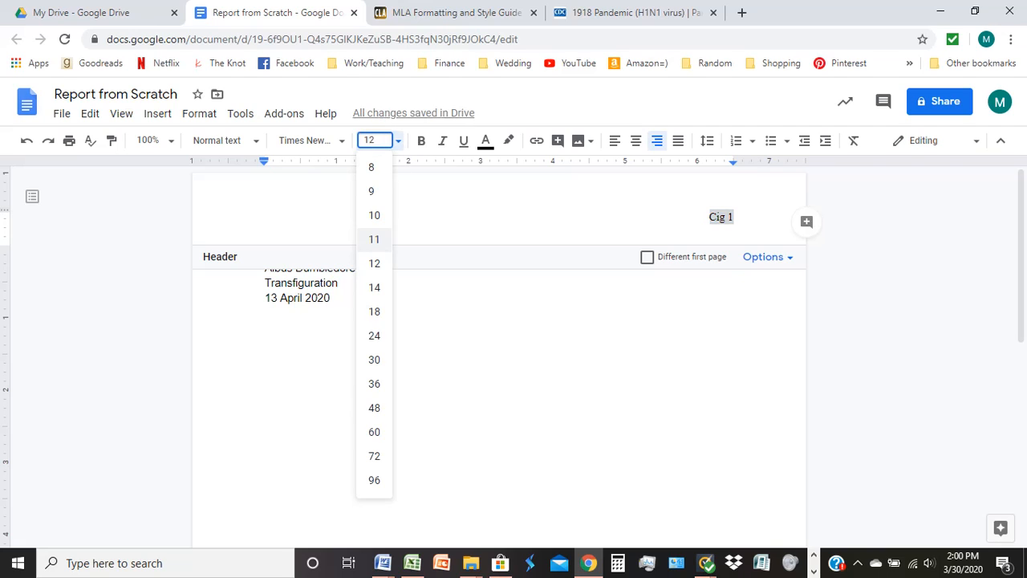
key(Return)
double_click(332, 299)
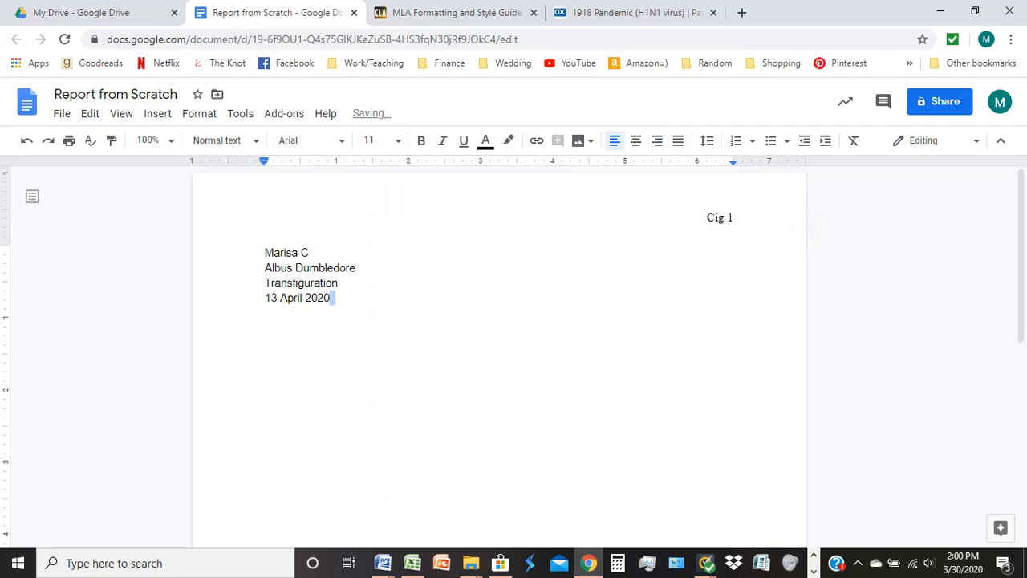
drag(333, 299, 708, 217)
double_click(323, 299)
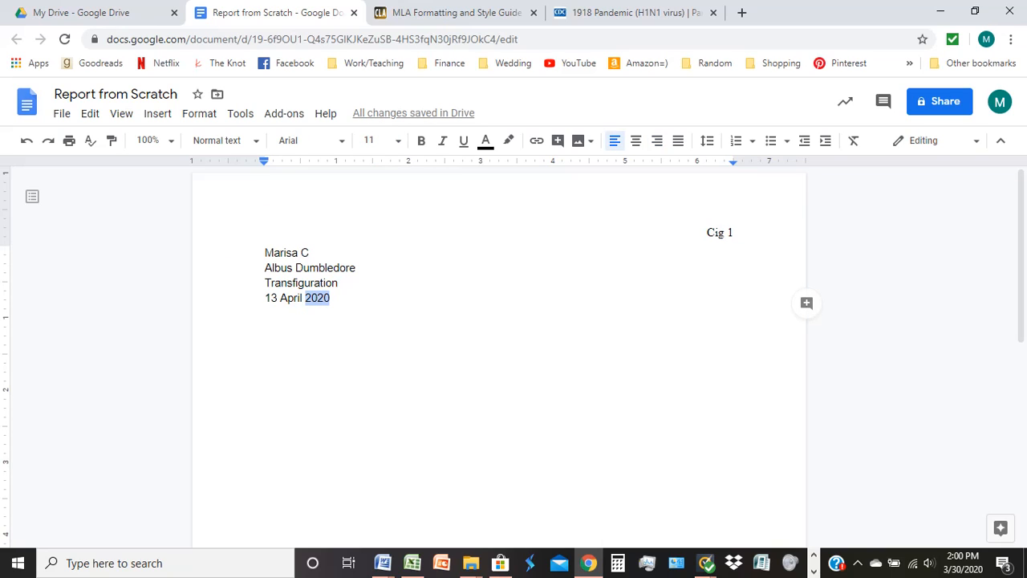
double_click(265, 215)
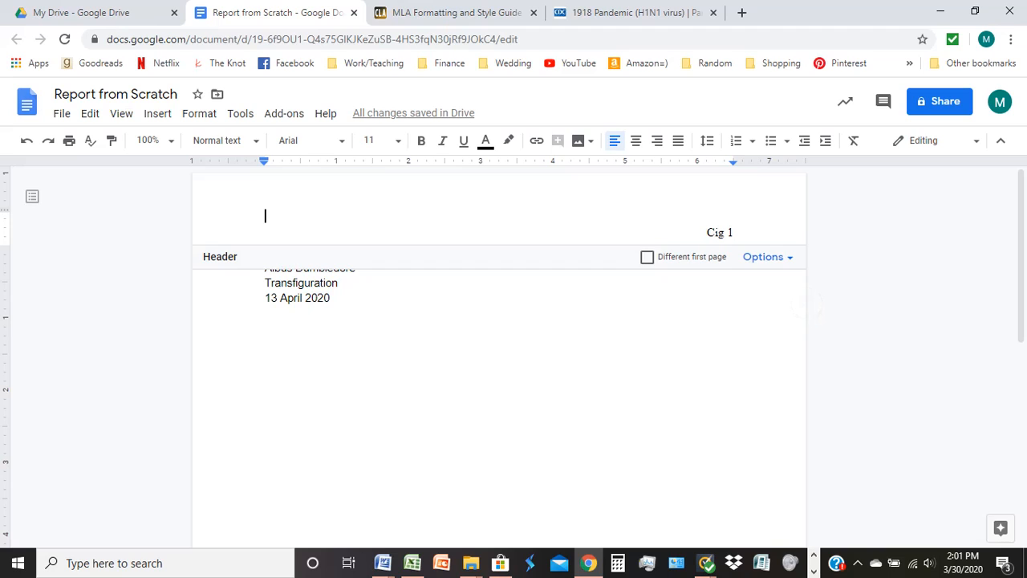
double_click(332, 298)
triple_click(332, 299)
click(332, 299)
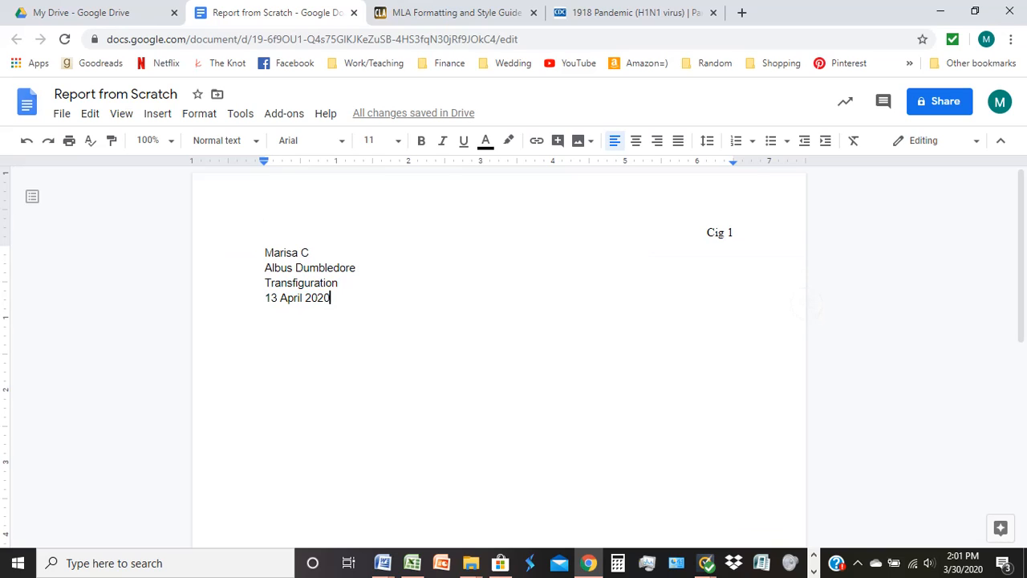
Format the four heading lines in Times New Roman, size 12, with double line spacing.
drag(332, 298, 265, 252)
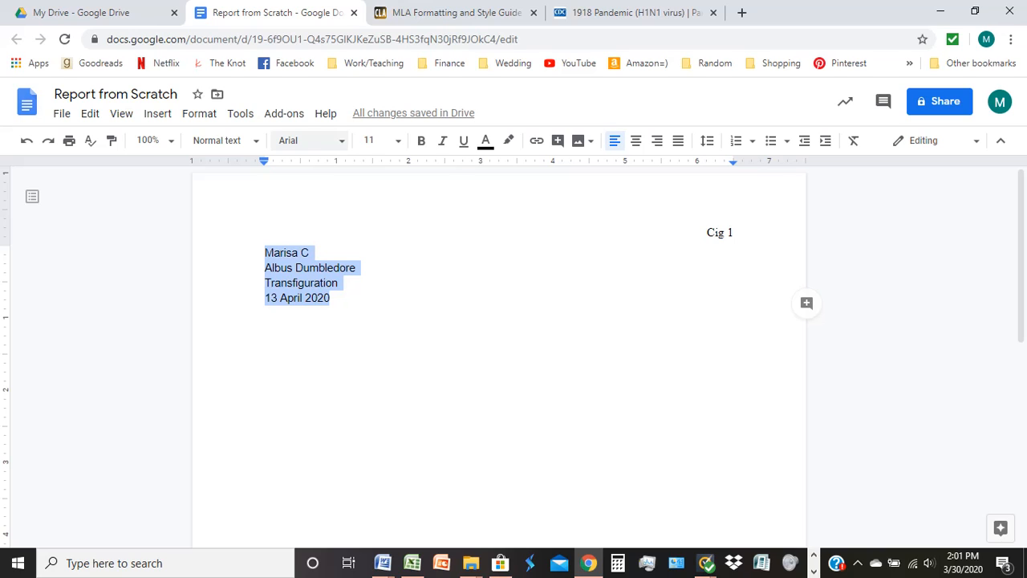
click(308, 140)
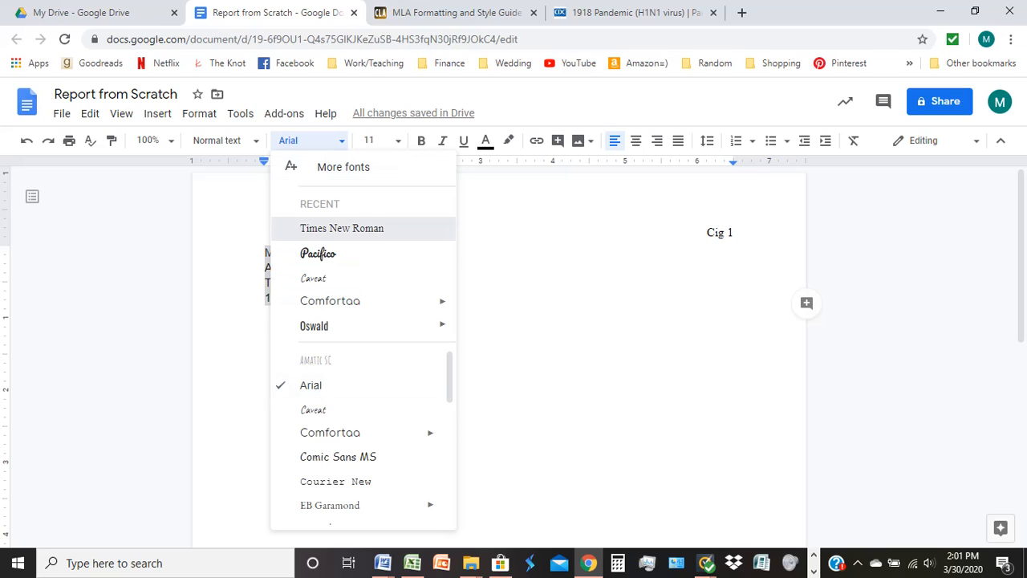
click(342, 228)
click(371, 140)
text(12)
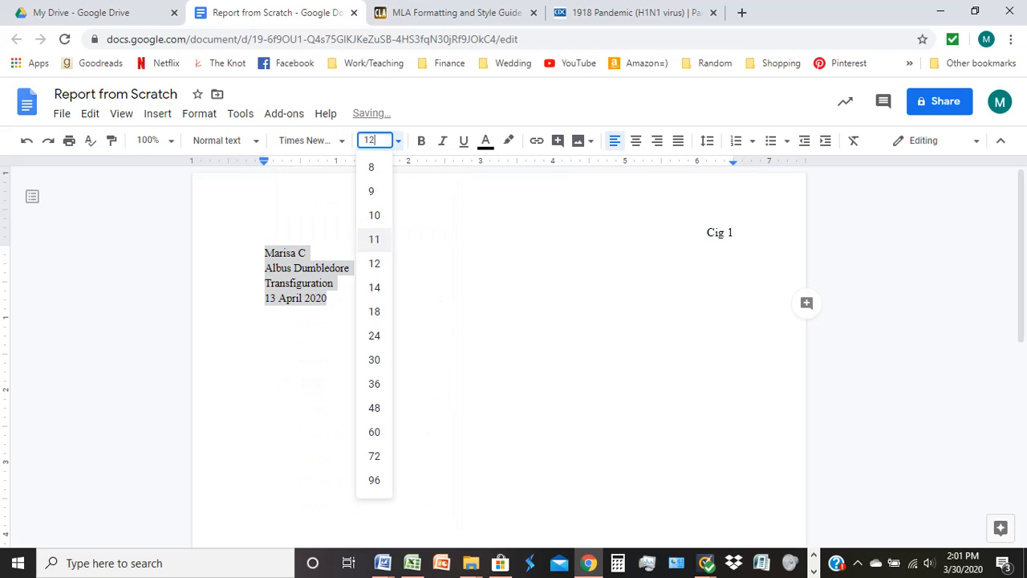
key(Return)
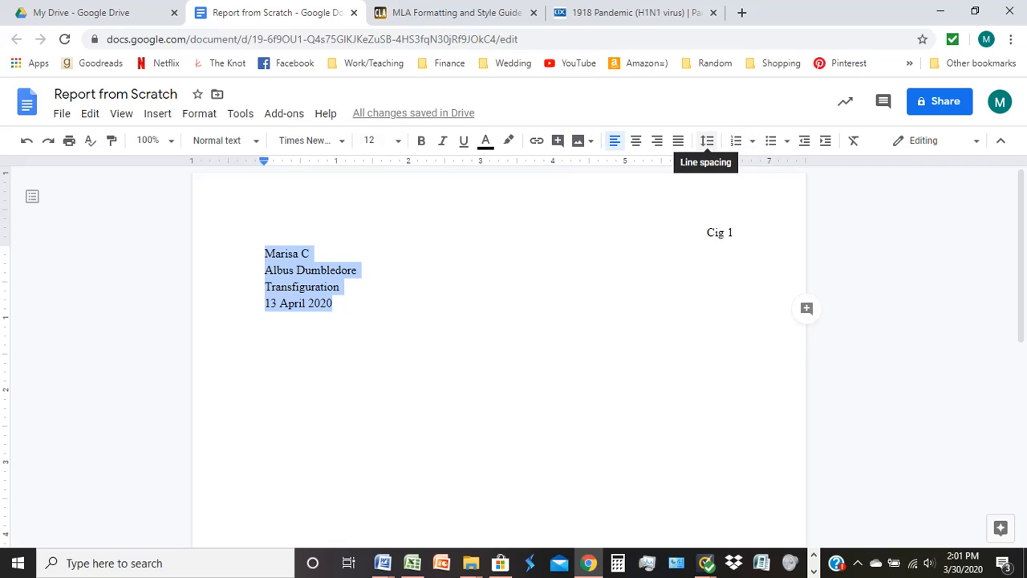
click(707, 140)
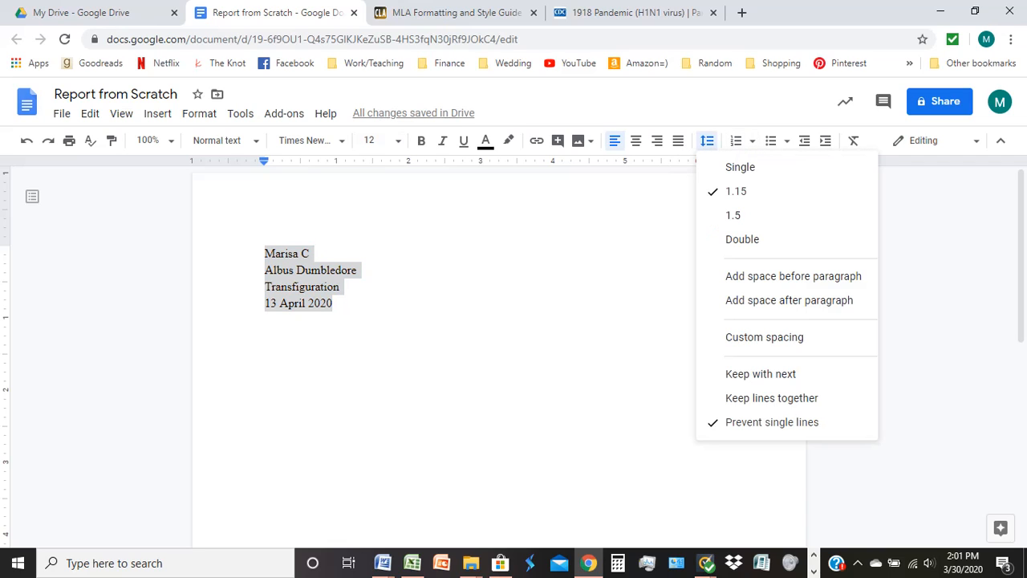
click(742, 239)
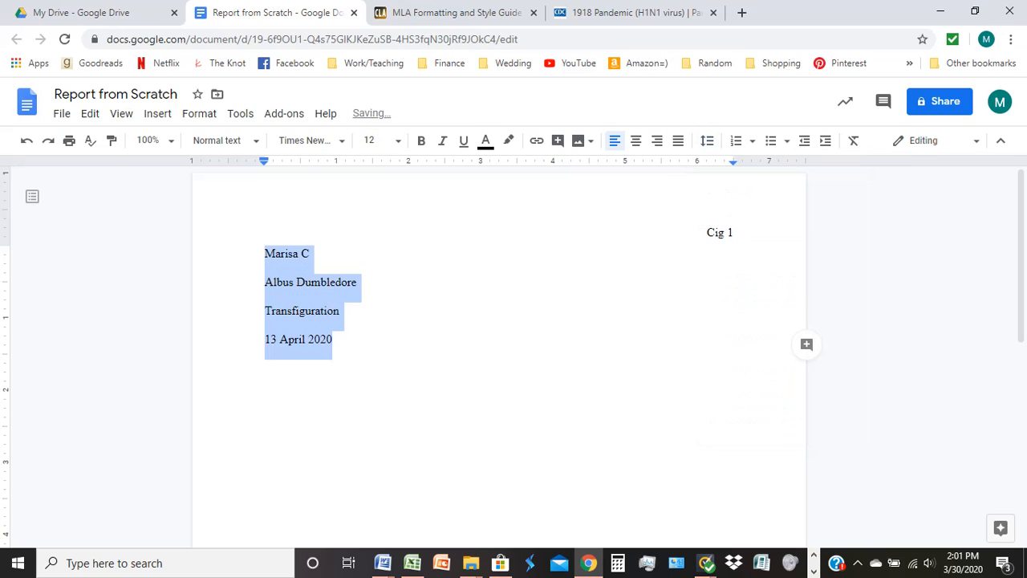
Add the centered title "The Flu of 1918" on a new line below the date.
click(334, 339)
key(Return)
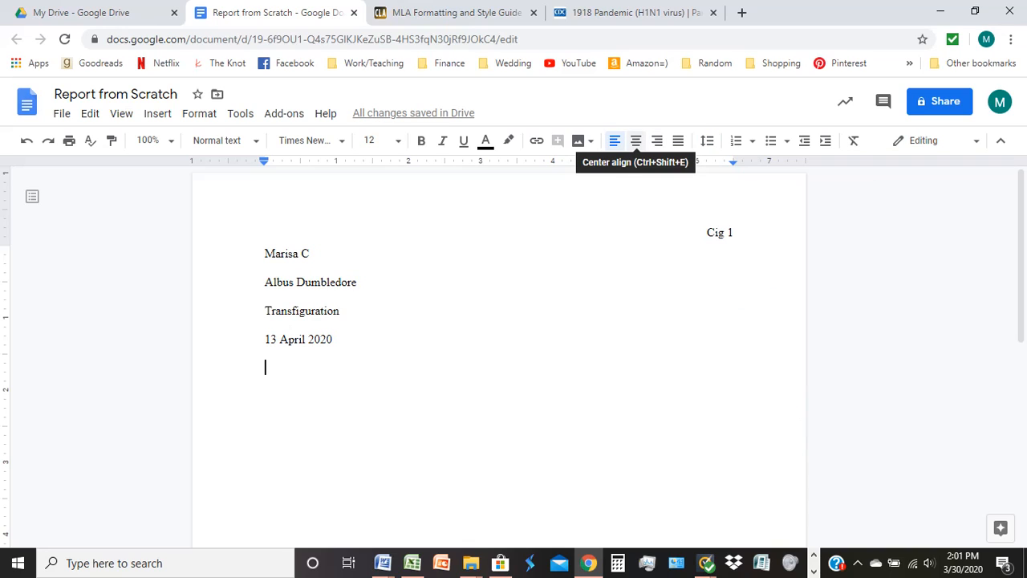
click(635, 140)
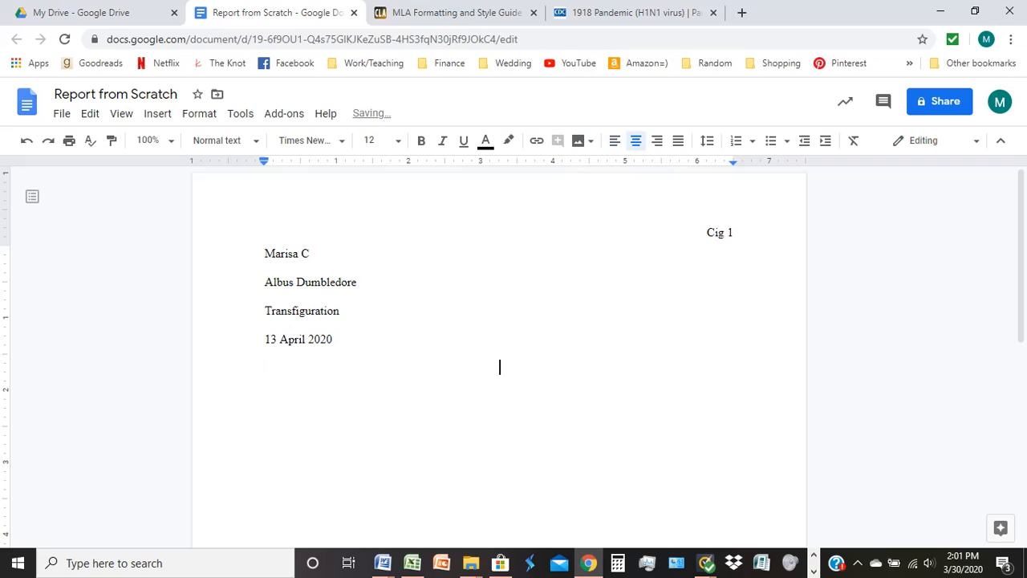
text(The Flu of 1918)
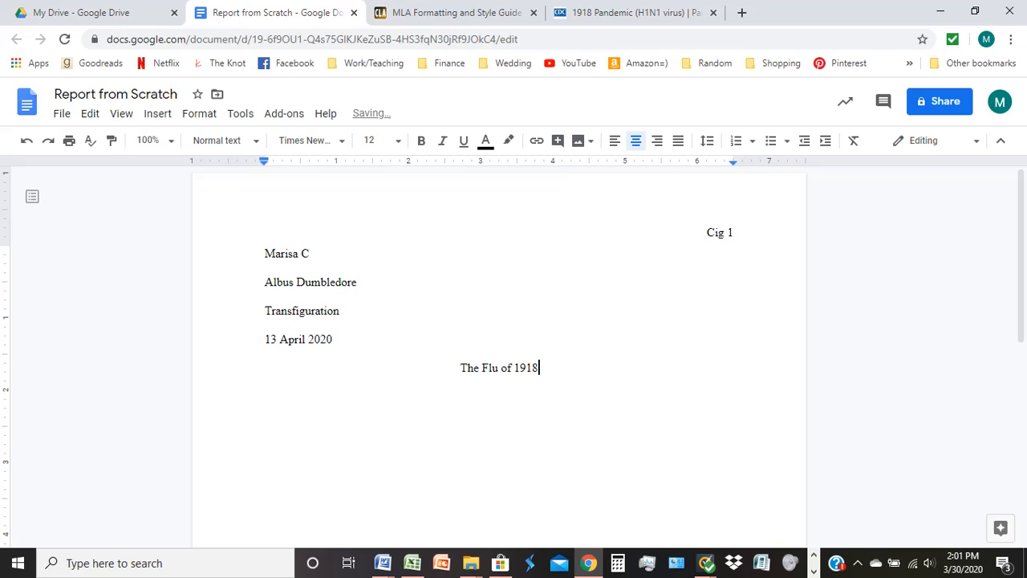
Below the title, write left-aligned "Many doctors and scientists have compared the current pandemic, COVID-19 to the Spanish Flu of 1918.".
key(Return)
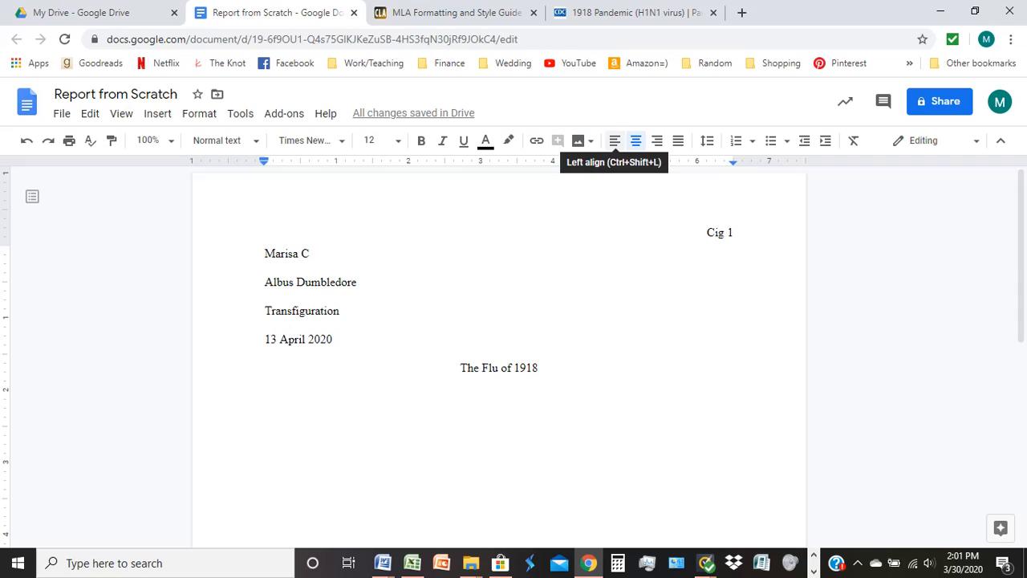
click(615, 141)
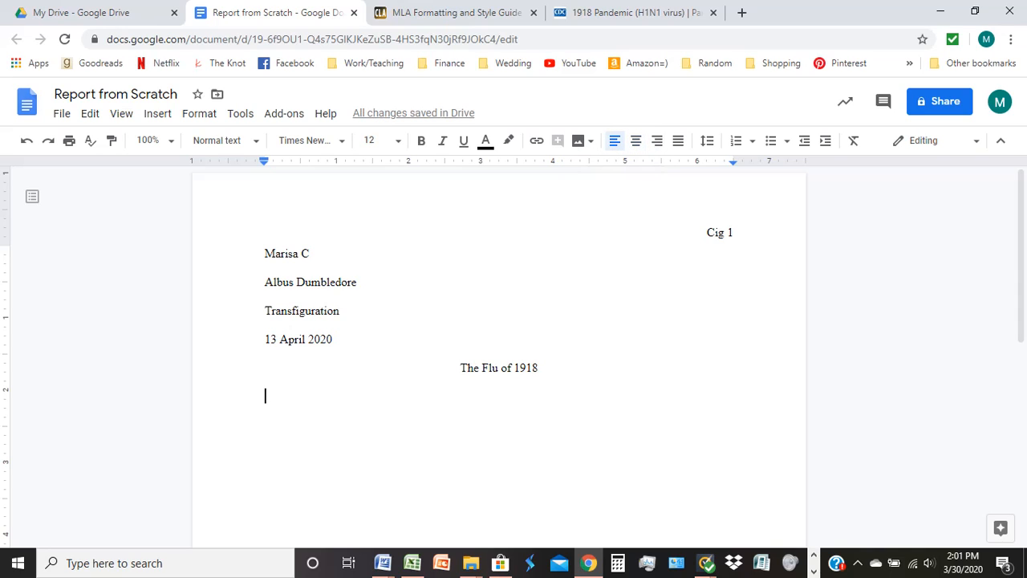
text(Many doctors and scientists have com)
key(BackSpace)
text(ompared the)
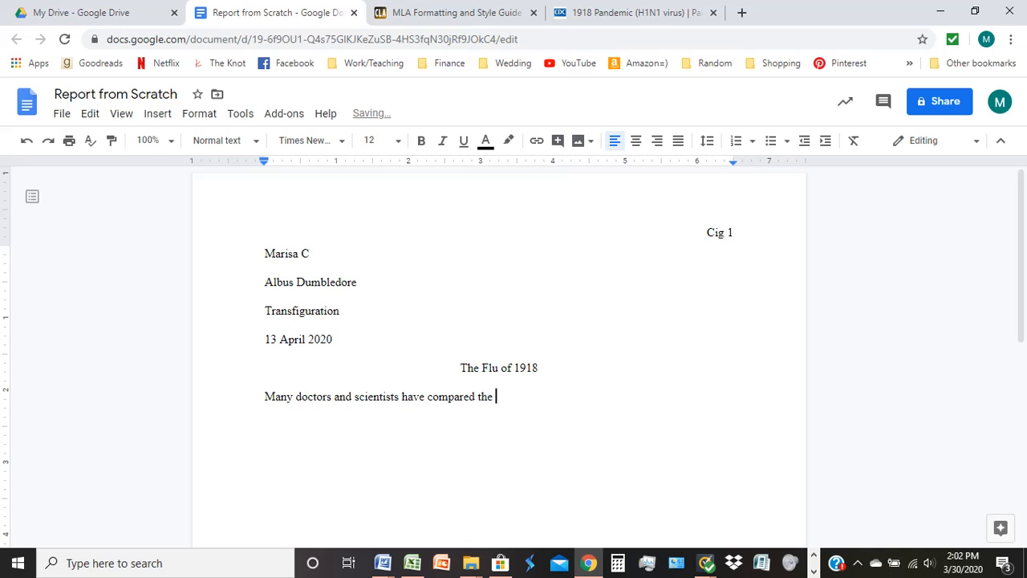
text( current pandemic, COVID-1)
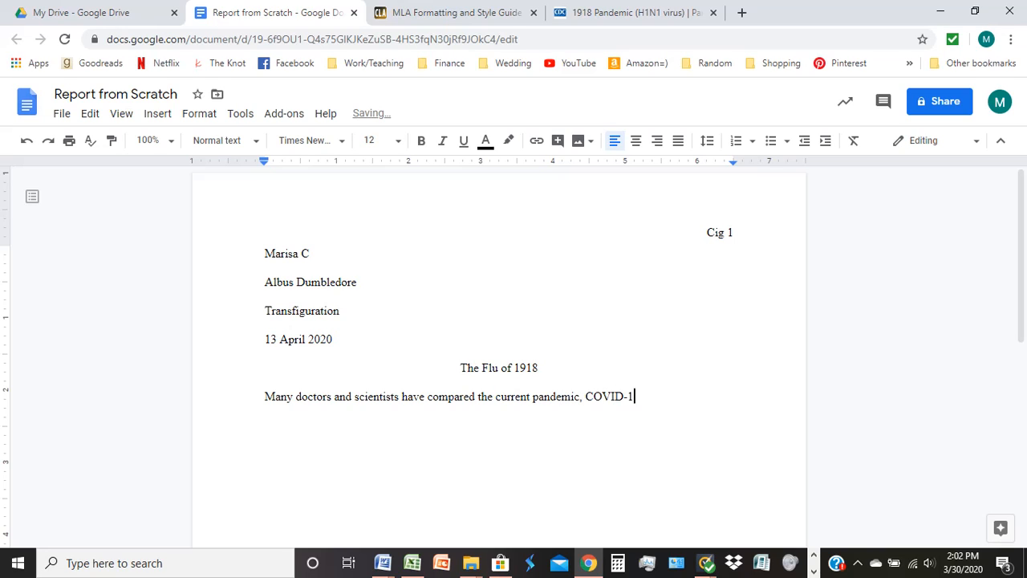
text(9 to the Spanish Flu of 19)
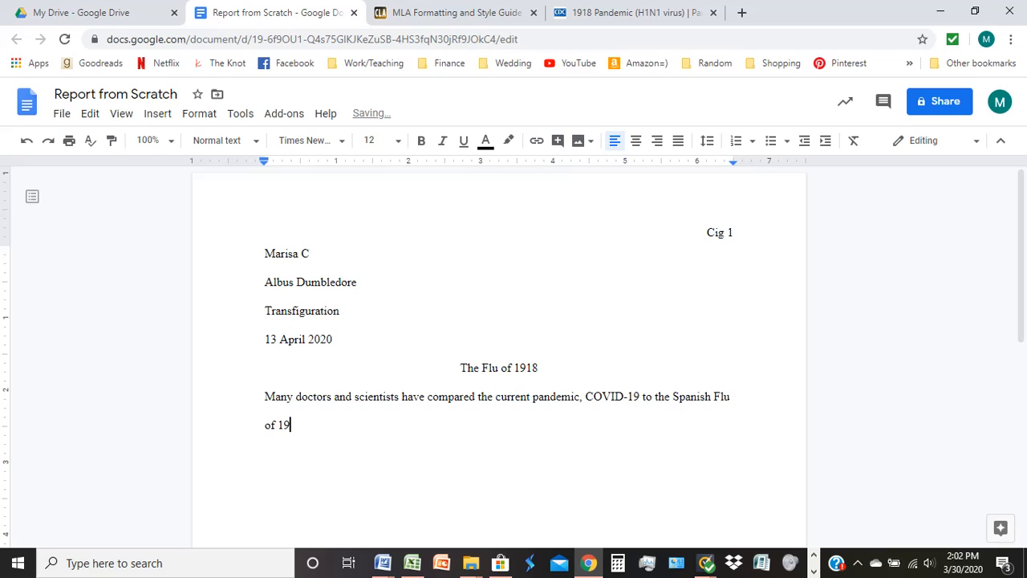
text(18.)
Indent the first line of the body paragraph by half an inch and return to the paragraph's end.
click(265, 396)
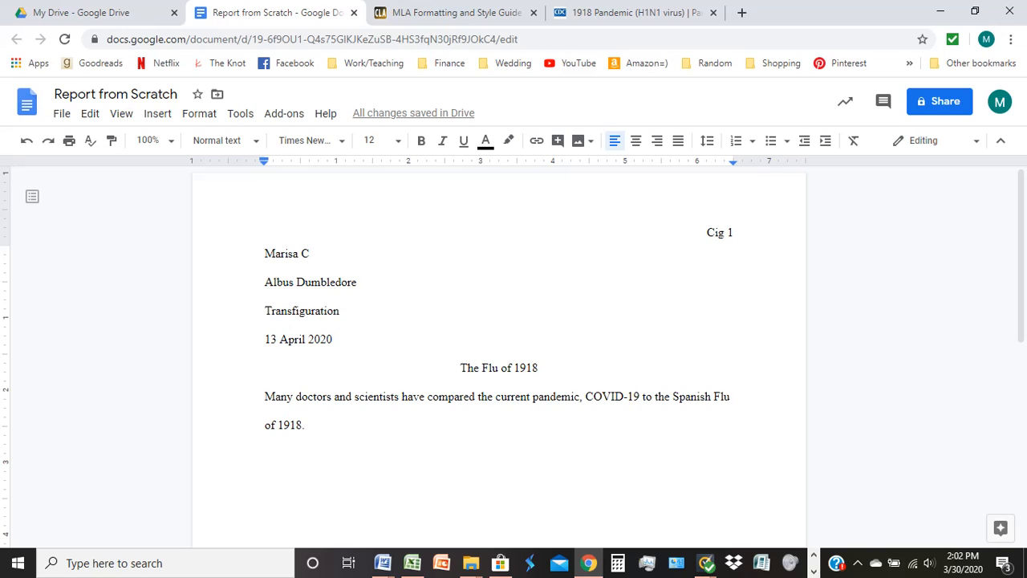
key(Tab)
key(Down)
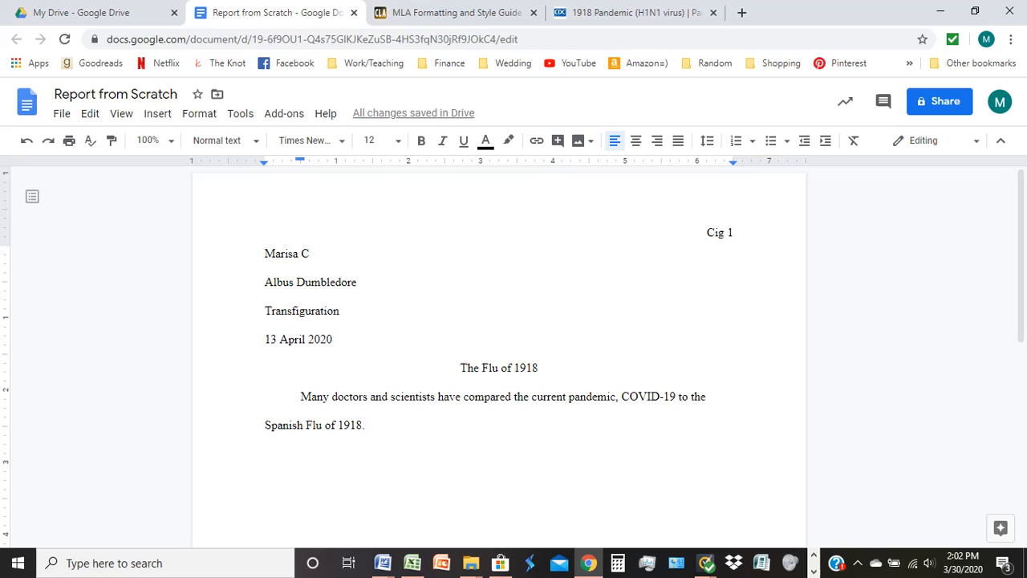
key(Down)
Start an unindented new line after the body paragraph and insert a page break there.
drag(1020, 255, 1020, 279)
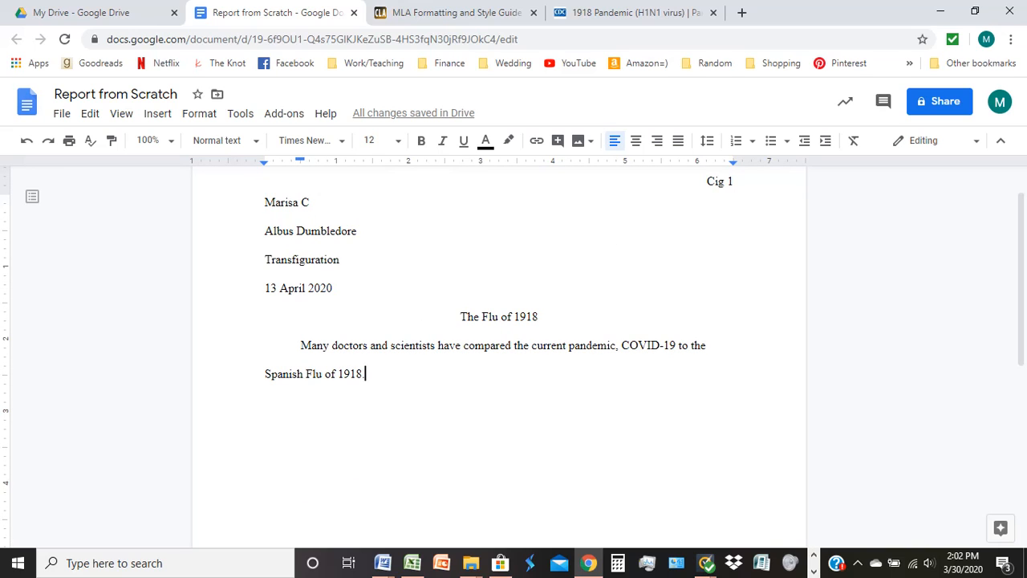
key(Return)
key(BackSpace)
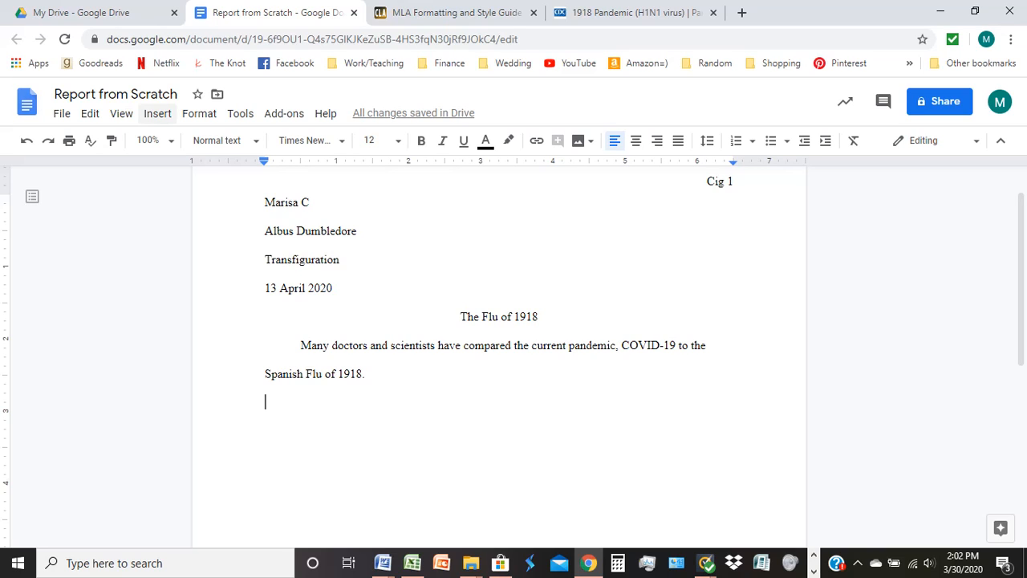
click(157, 114)
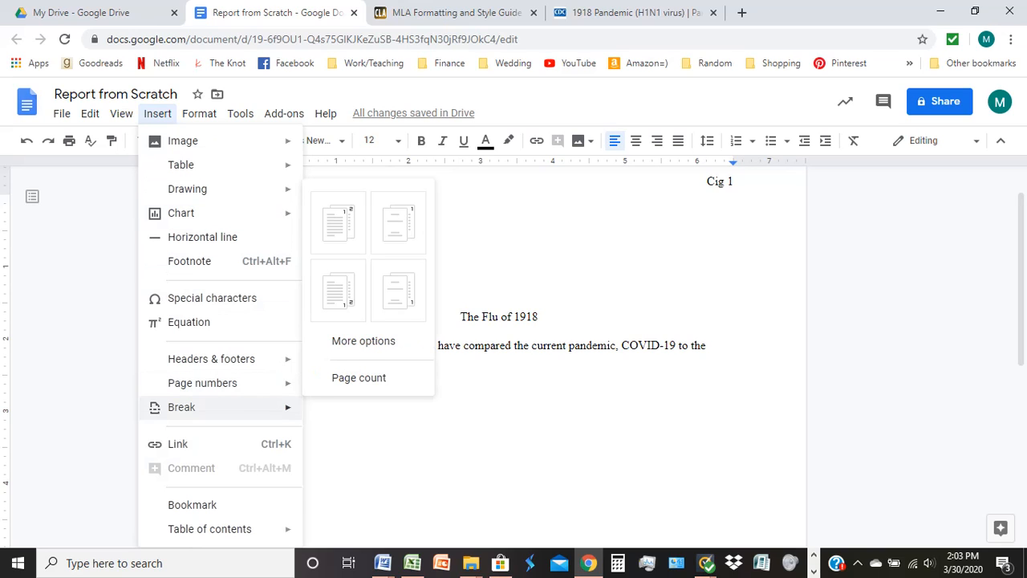
mouse_move(181, 407)
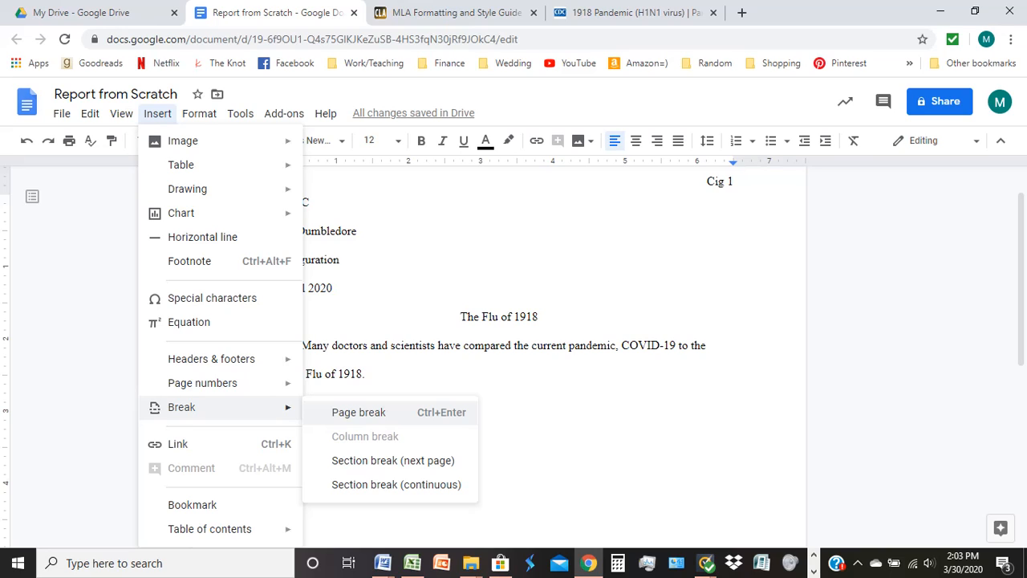
click(359, 411)
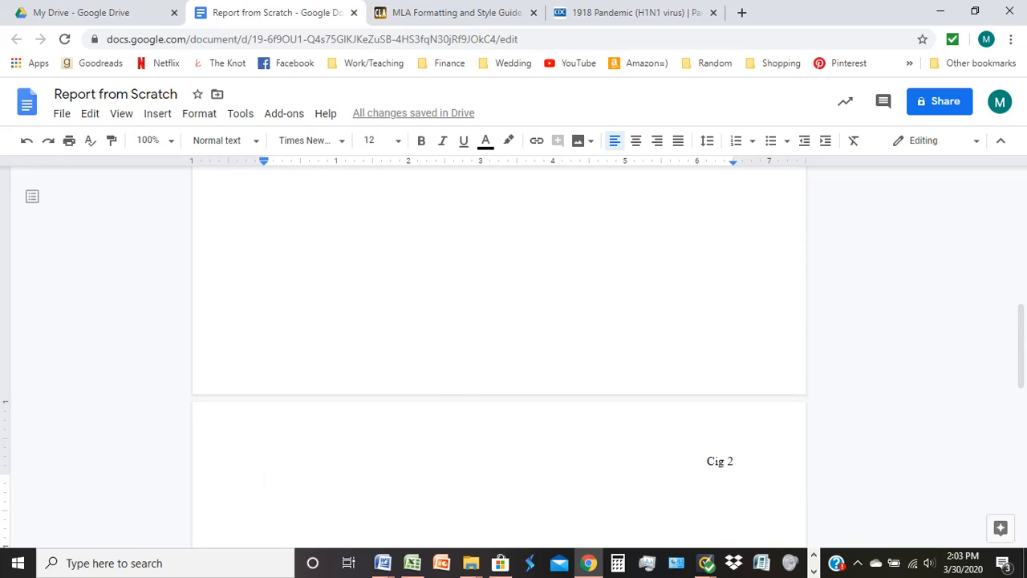
Enter the heading "Works Cited" on the first line of the new page.
text(Wo)
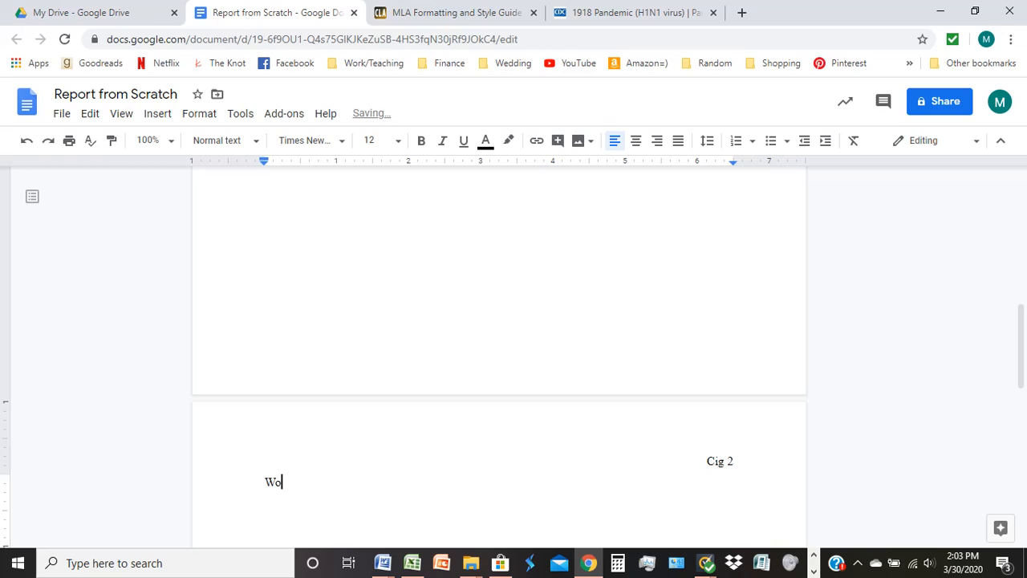
text(rks Cited)
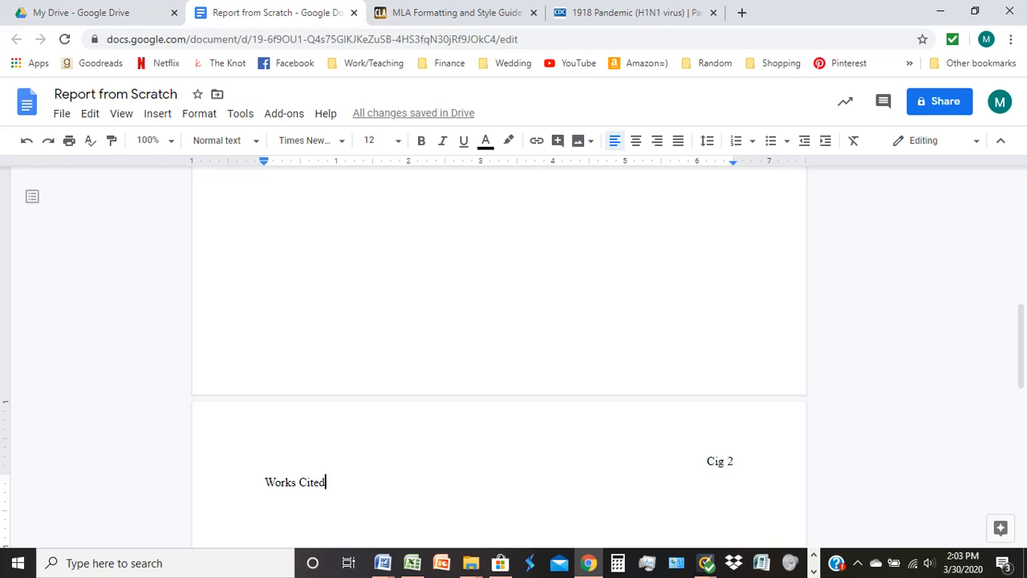
click(297, 482)
key(BackSpace)
text(s)
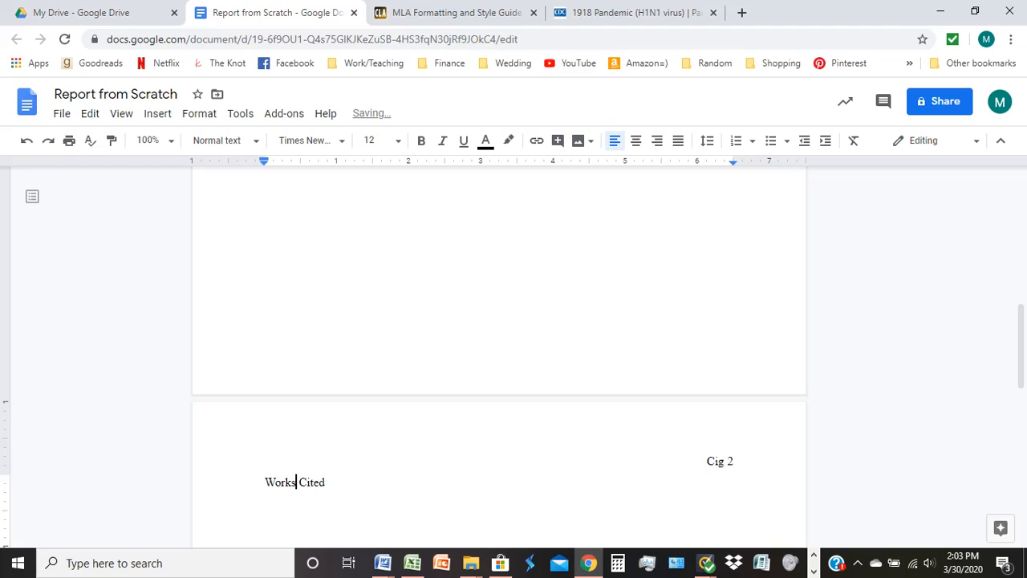
Center the "Works Cited" heading on the page.
key(End)
key(shift+Left)
key(shift+Left)
key(shift+Left)
key(shift+Left)
key(shift+Left)
key(shift+Left)
key(shift+Left)
key(shift+Left)
key(shift+Left)
key(shift+Left)
key(shift+Left)
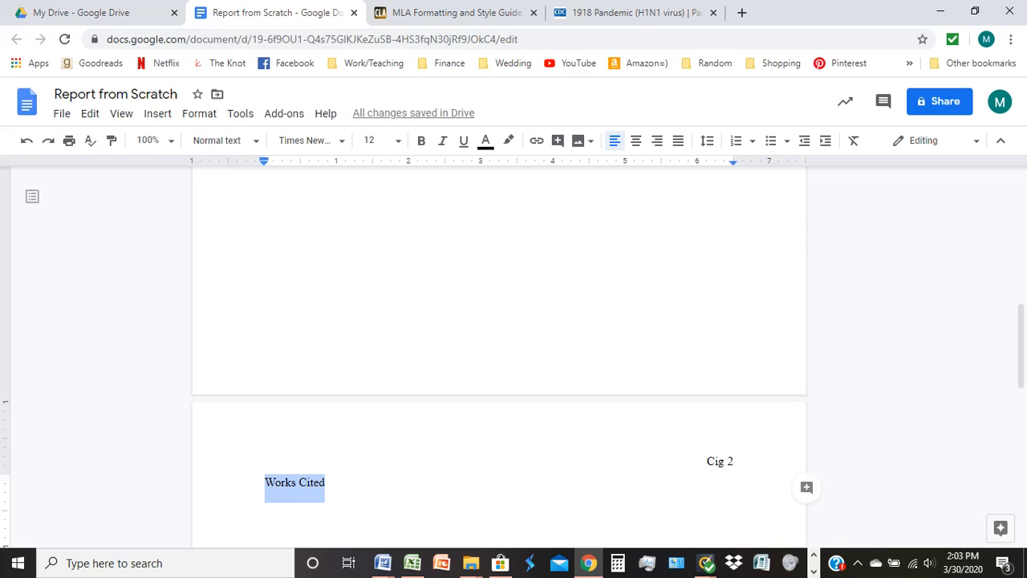
click(636, 141)
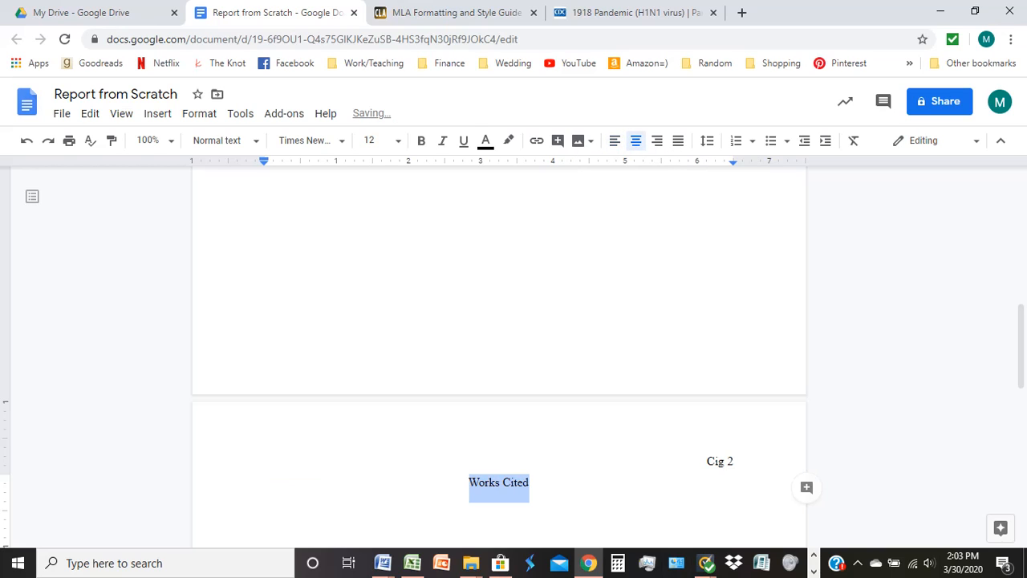
Start a left-aligned line below the "Works Cited" heading for the first citation.
key(End)
key(Return)
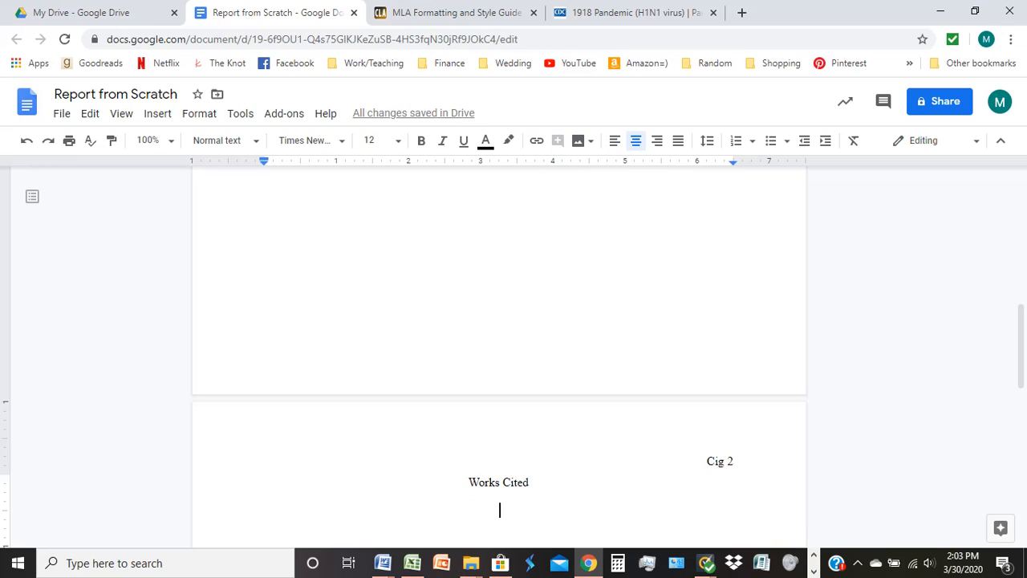
key(ctrl+shift+l)
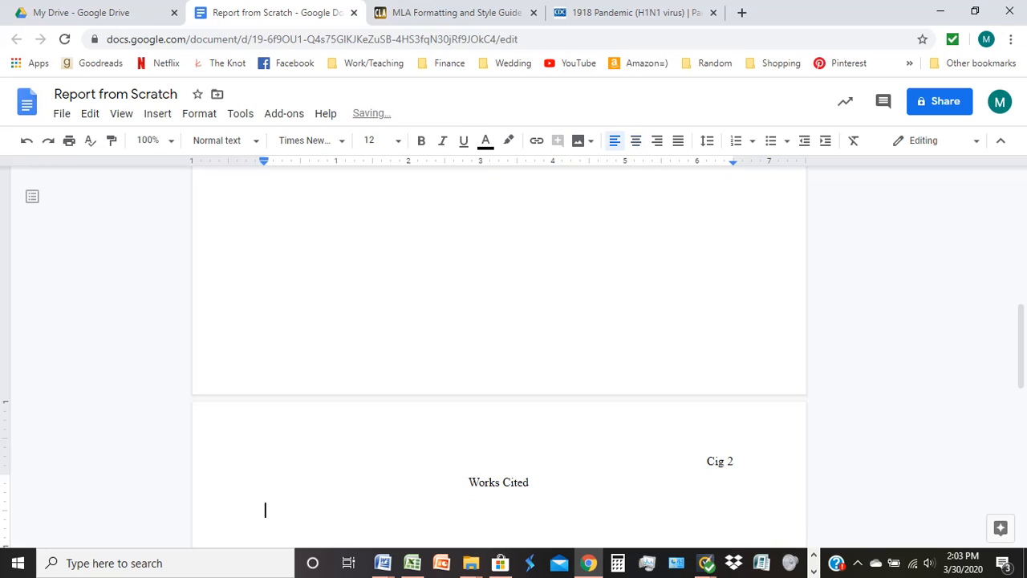
scroll(497, 353, down, 3)
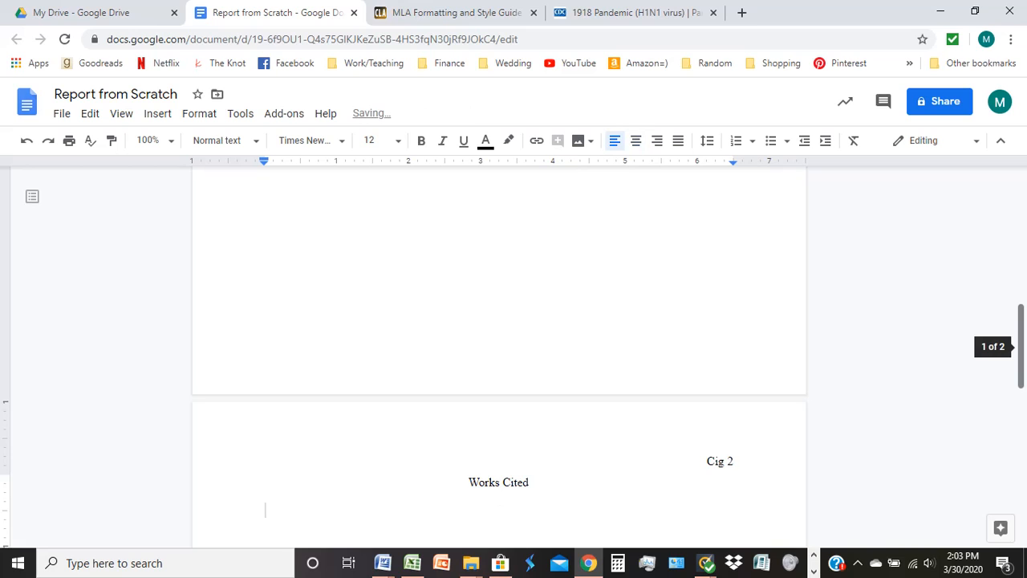
scroll(497, 353, down, 2)
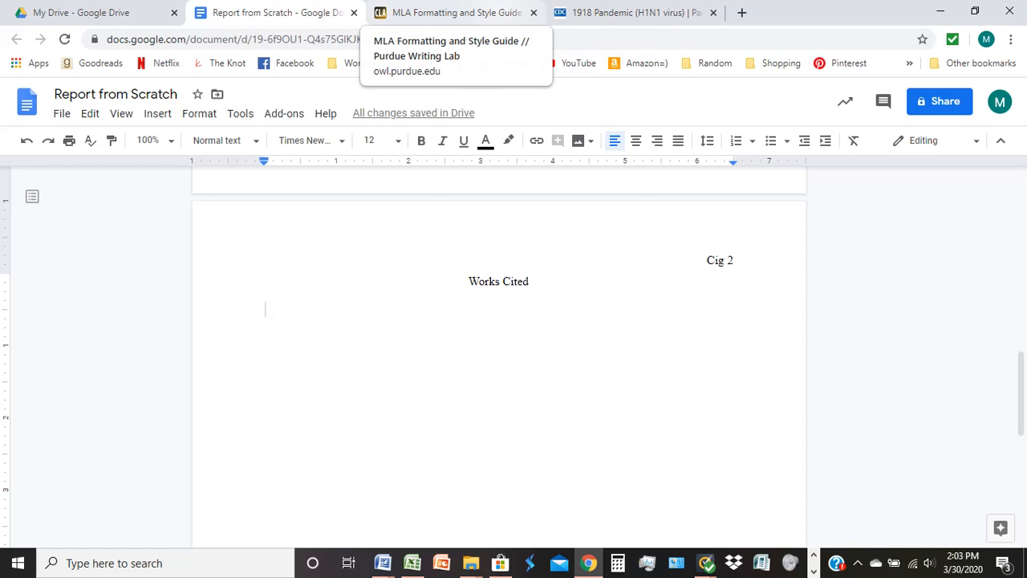
Consult the Purdue MLA guide and the CDC 1918 pandemic page, and enter "Centers for Disease Control and Prevention" as the citation's author.
click(454, 12)
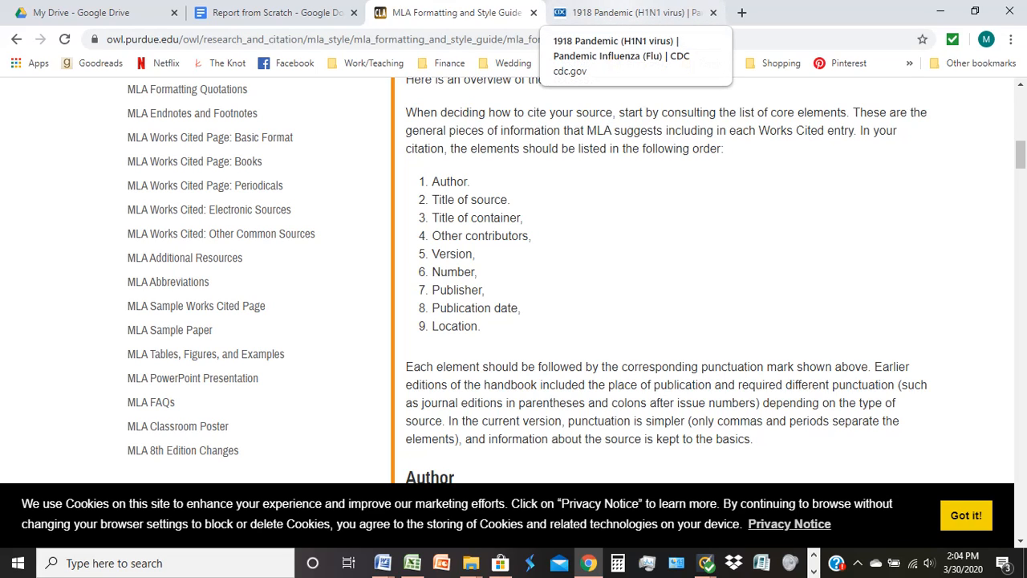
click(634, 12)
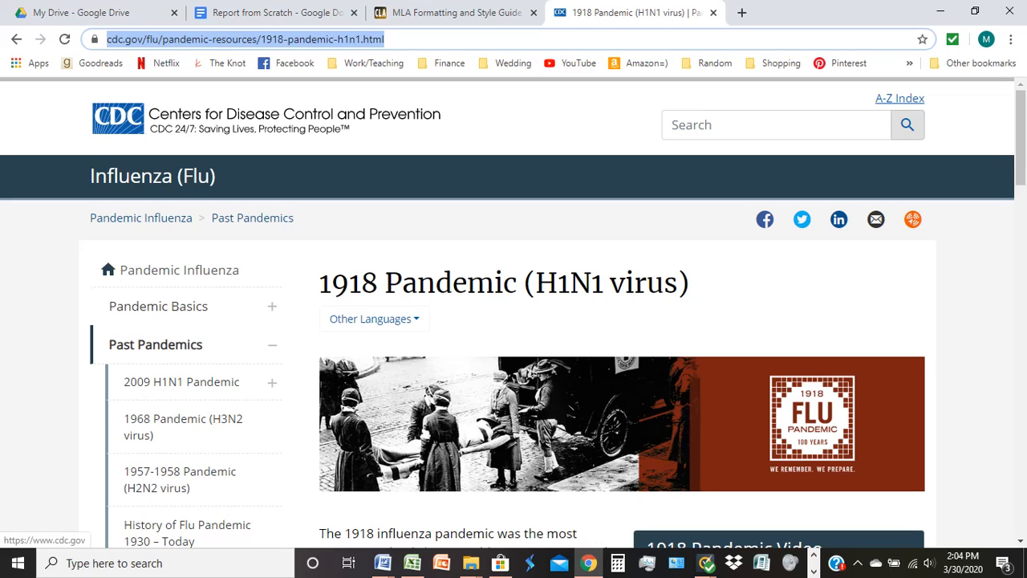
click(273, 13)
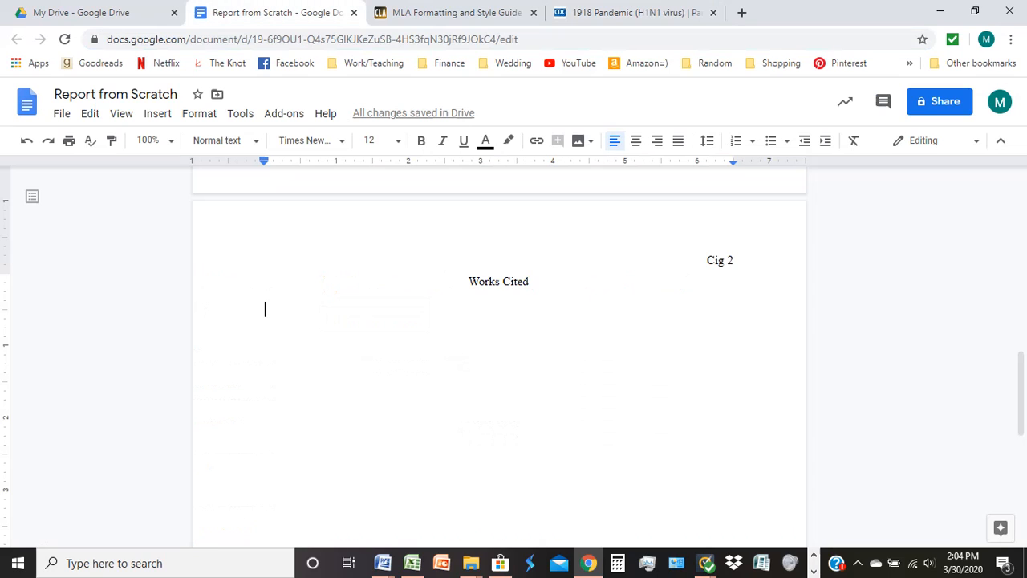
text(Cente)
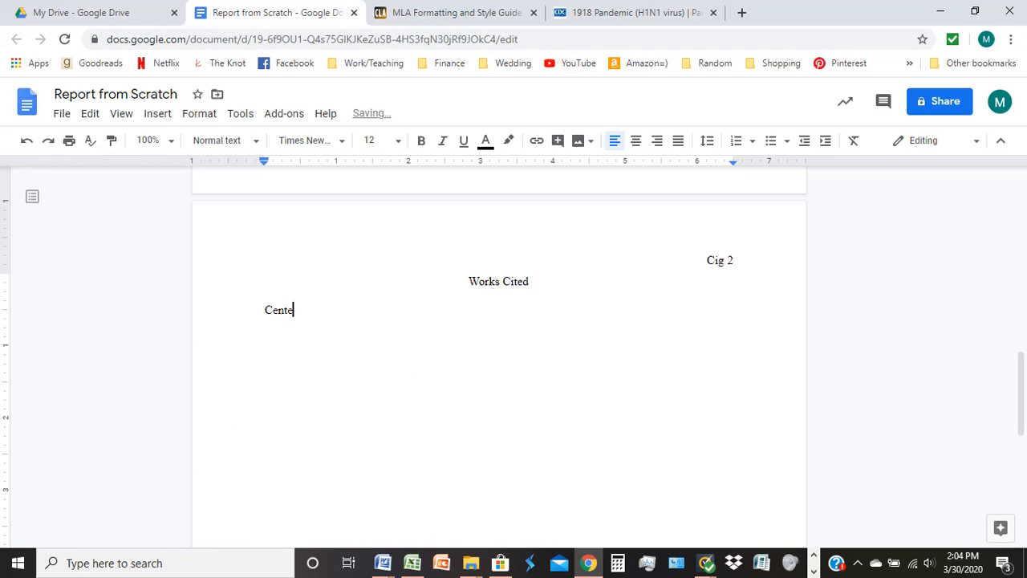
text(rs for Disease Control and Prevention)
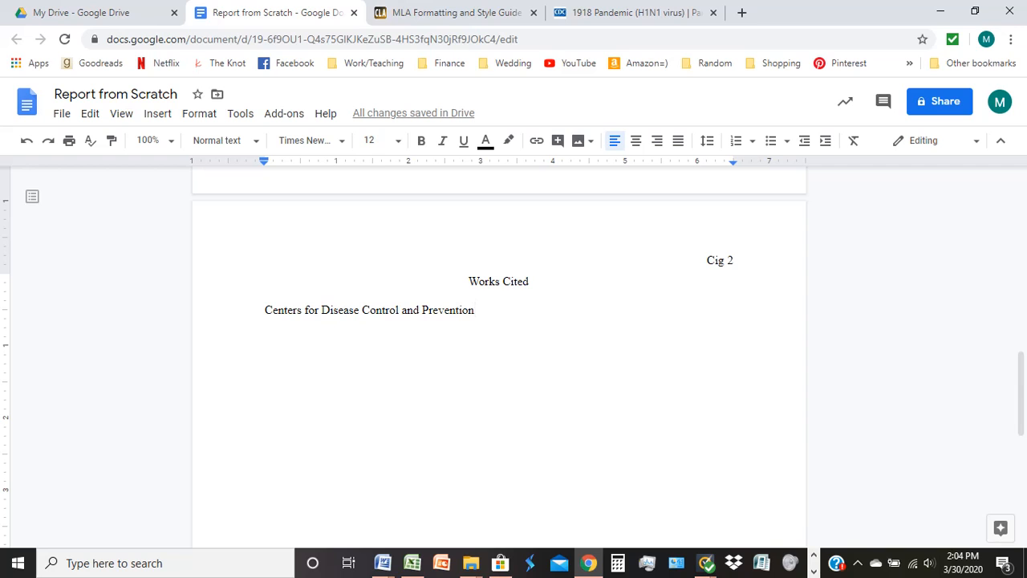
Check the author punctuation in the MLA guide's core elements list and end the citation's author with a period.
click(466, 11)
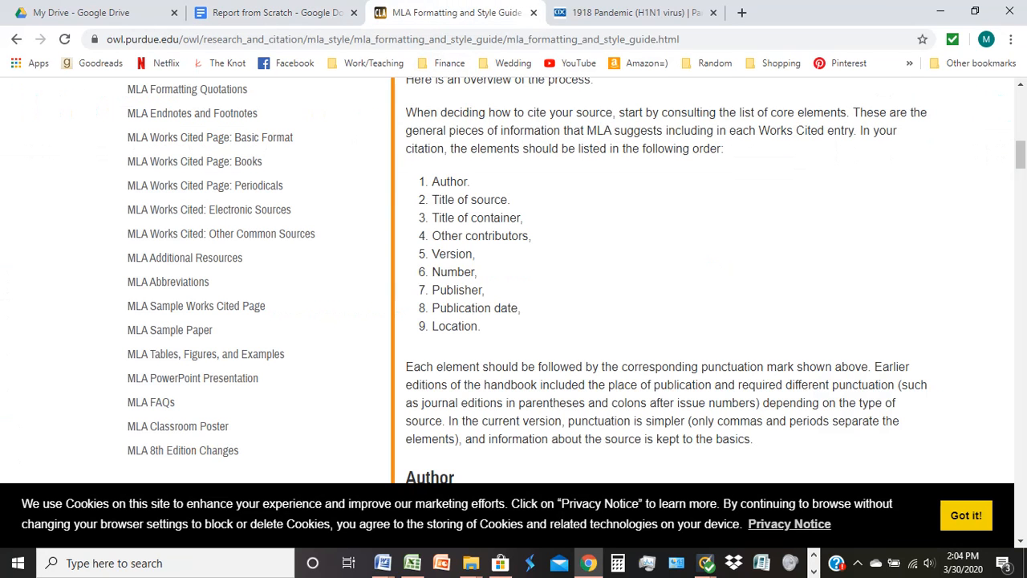
click(277, 12)
text(.)
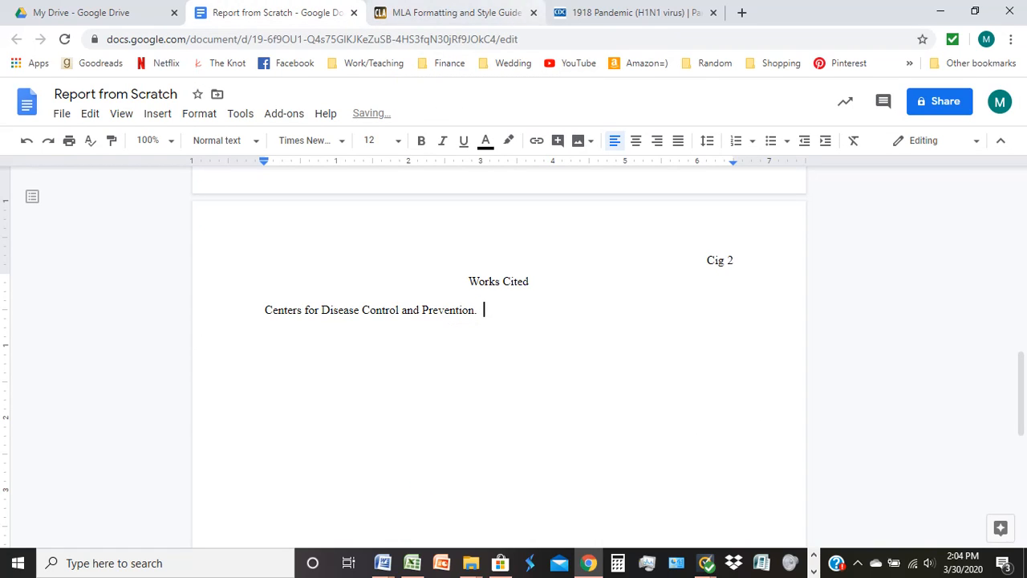
Look up the article title on the CDC page and add "1918 Pandemic (H1N1 virus)" after the author.
click(634, 12)
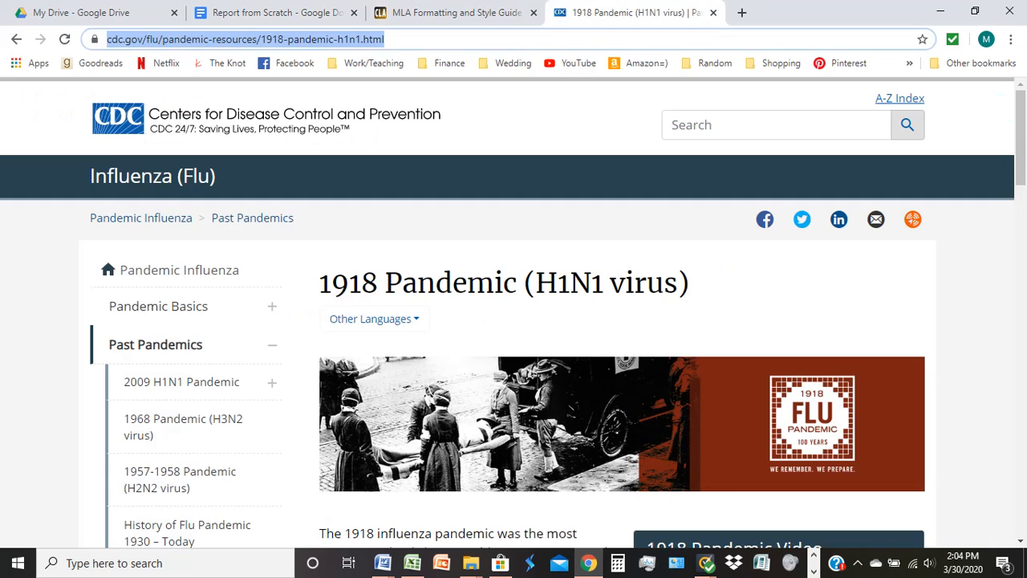
click(276, 12)
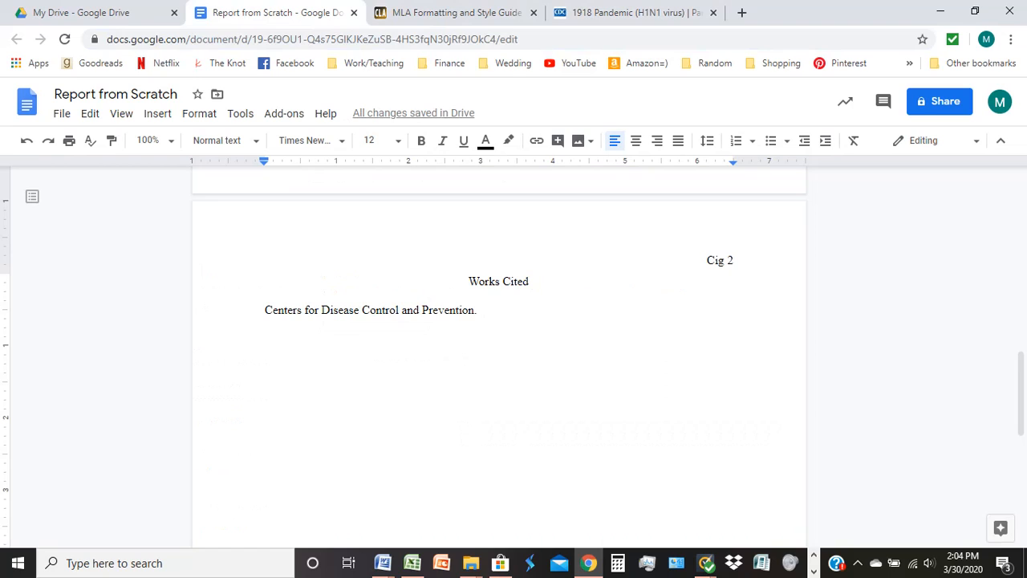
text(1918 P)
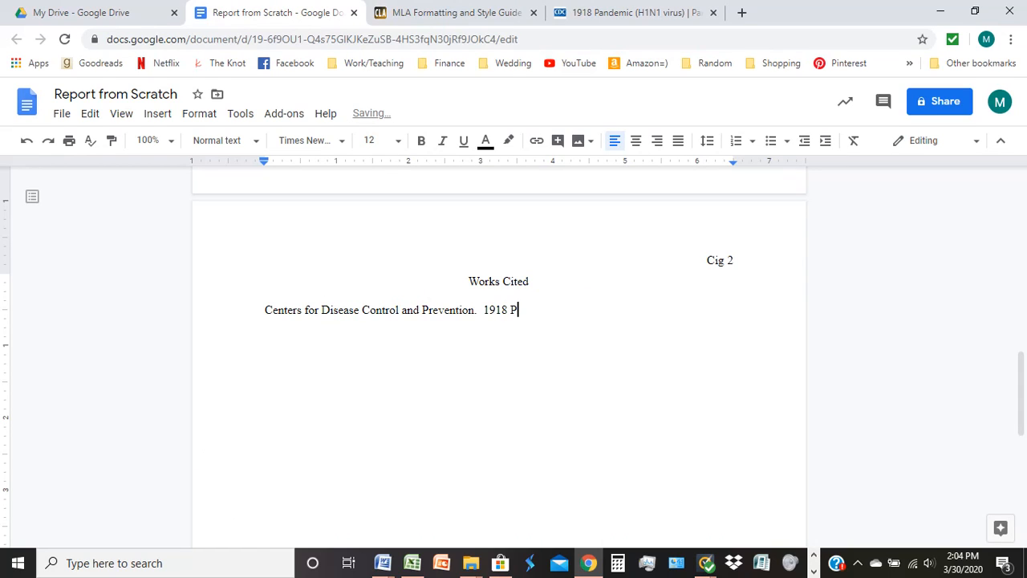
text(andemic (H1N1 vir)
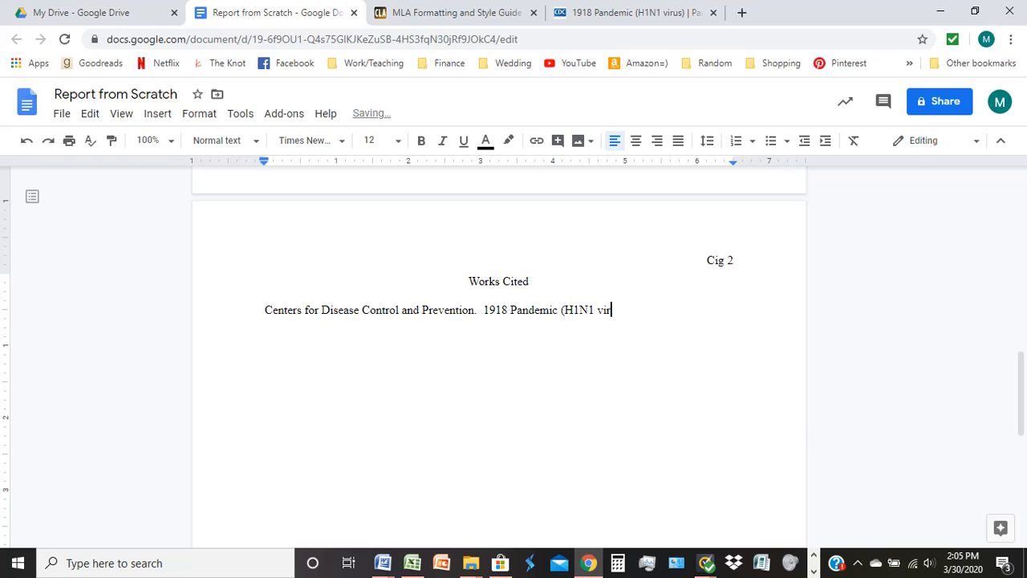
text(us))
Recheck the CDC page and enclose the article title in the citation in quotation marks.
key(ctrl+Tab)
key(ctrl+Tab)
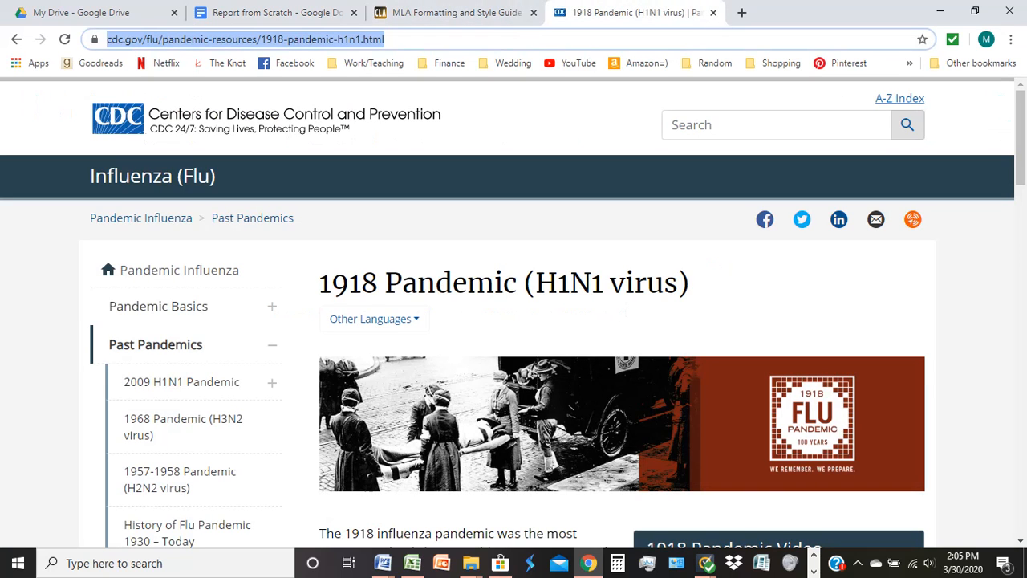
click(233, 13)
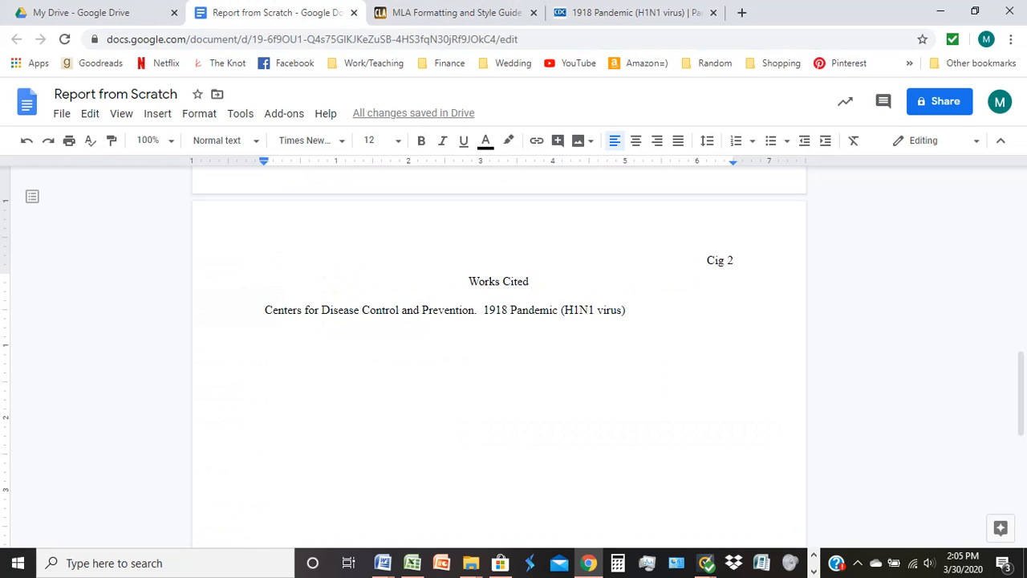
text(")
key(Left)
key(Left)
key(Left)
key(Left)
key(Left)
key(Left)
key(Left)
key(Left)
key(Left)
key(Left)
key(Left)
key(Left)
key(Left)
key(Left)
key(Left)
key(Left)
key(Left)
key(Left)
key(Left)
key(Left)
key(Left)
key(Left)
key(Left)
key(Left)
key(Left)
key(Left)
key(Left)
text(")
key(End)
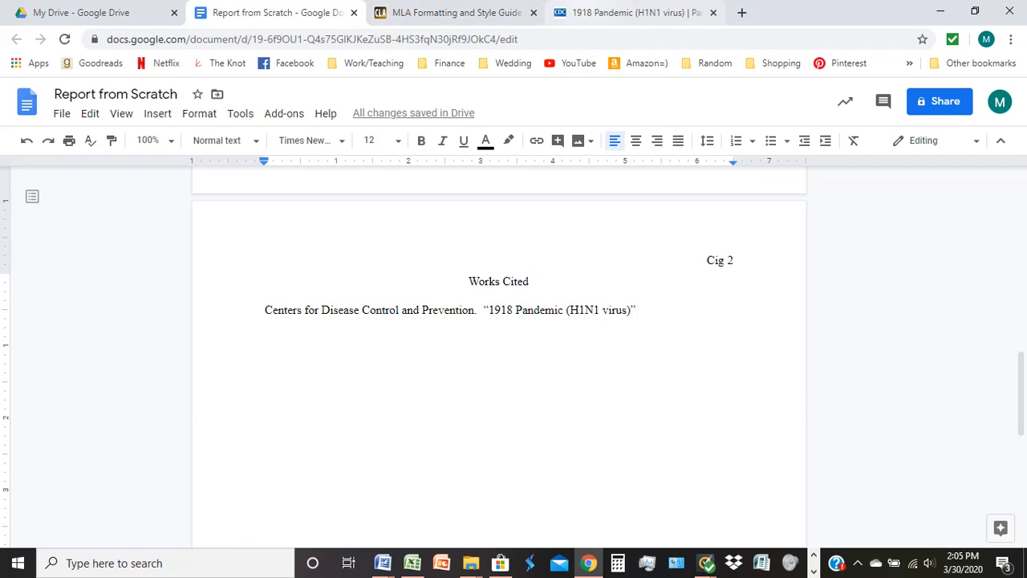
Check the source title punctuation in the MLA guide's core elements list and add a period inside the article title's closing quotation mark.
click(634, 12)
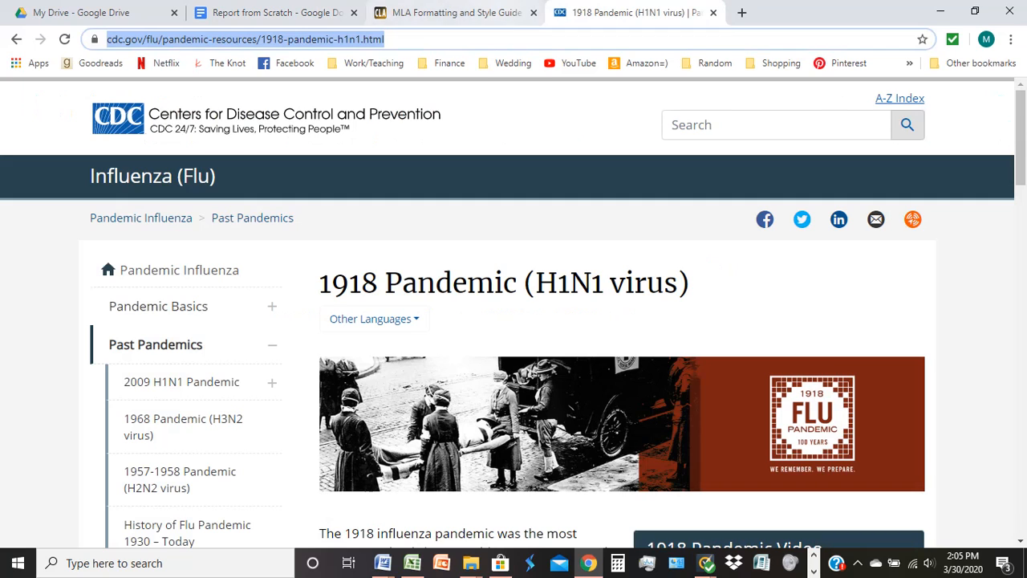
click(456, 13)
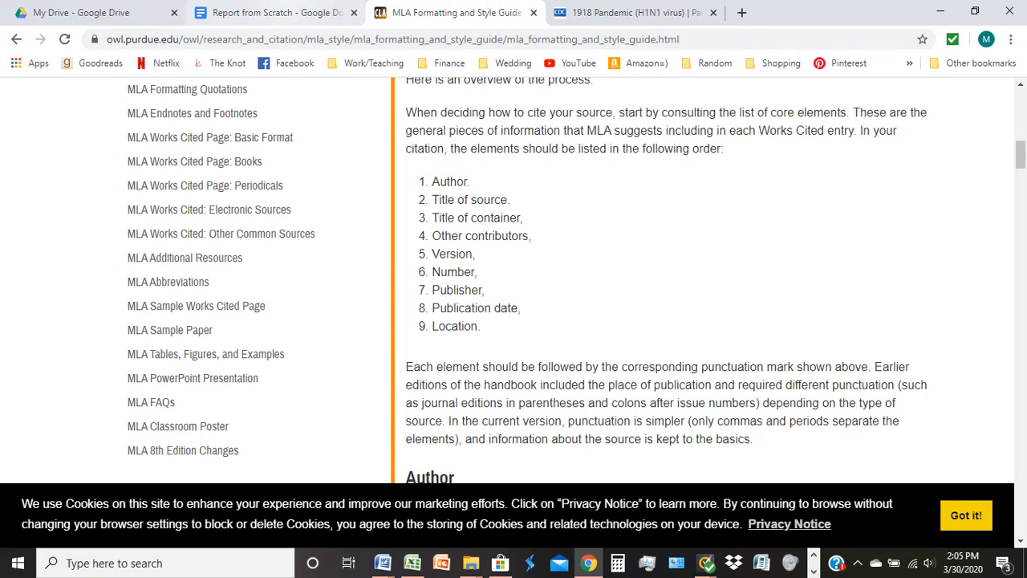
click(272, 12)
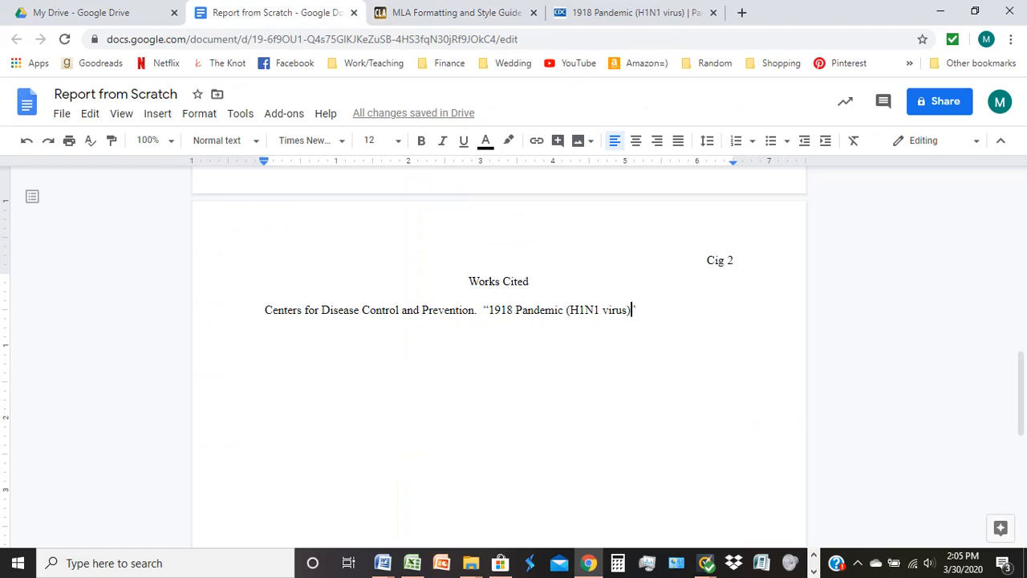
text(.)
key(End)
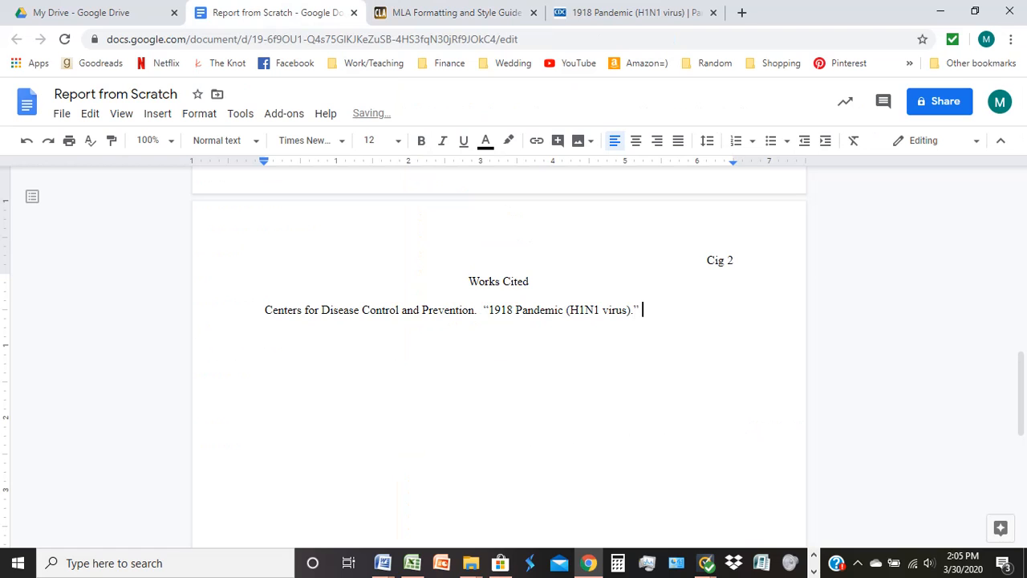
Read the MLA guide's Title of source section on citing a webpage's parent website and compare it with the CDC page.
click(633, 13)
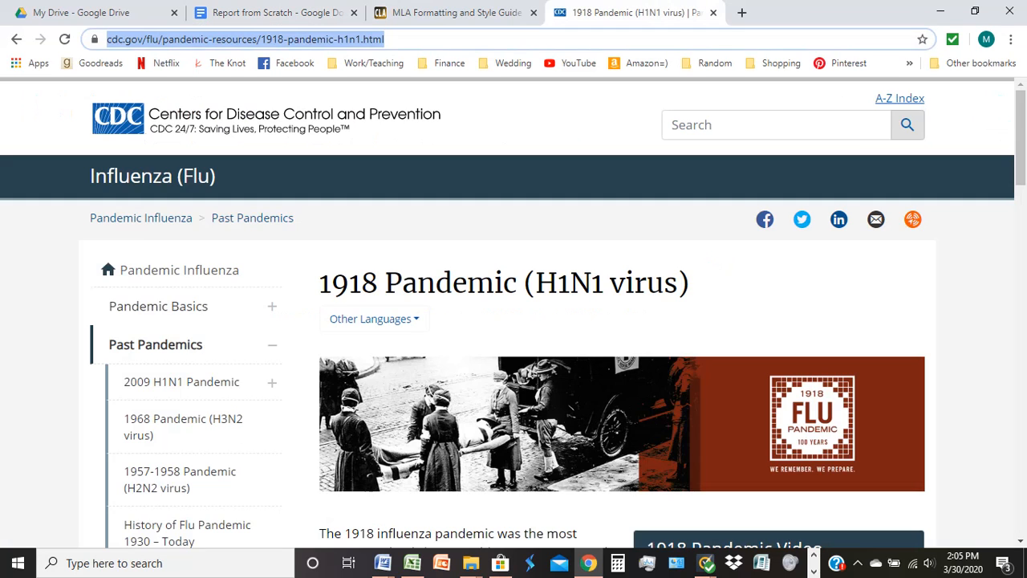
click(456, 12)
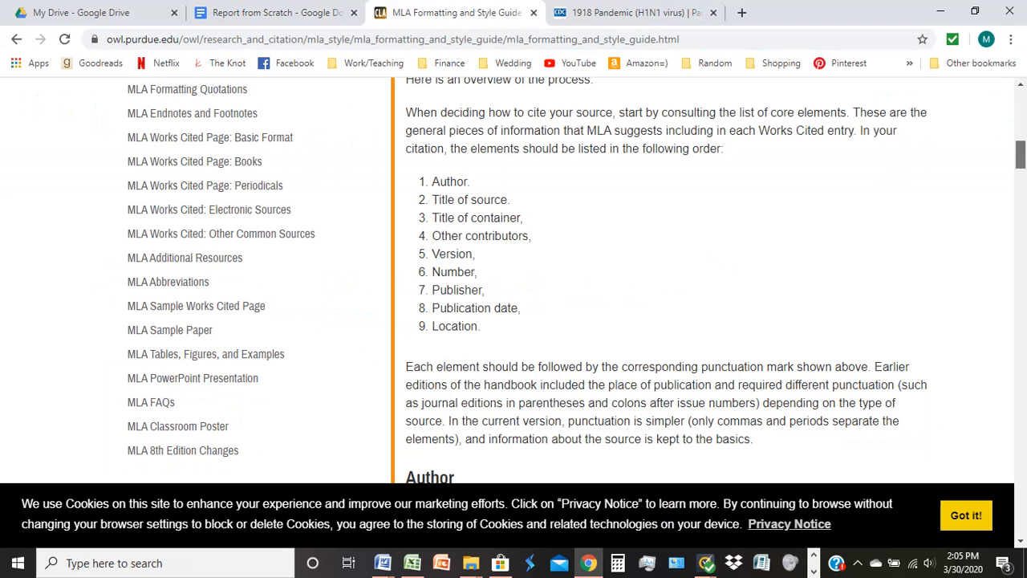
scroll(666, 281, down, 3)
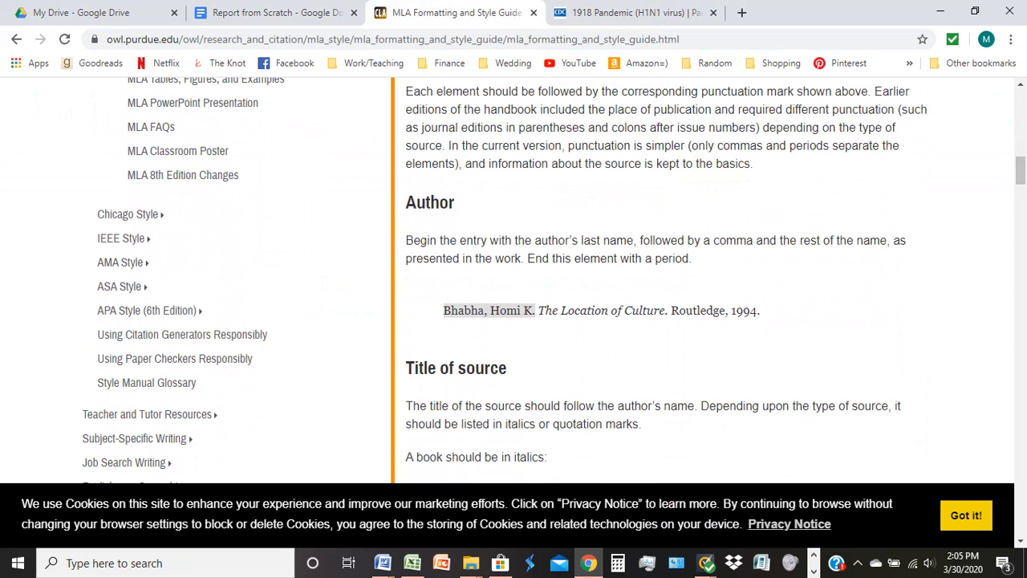
scroll(666, 281, down, 2)
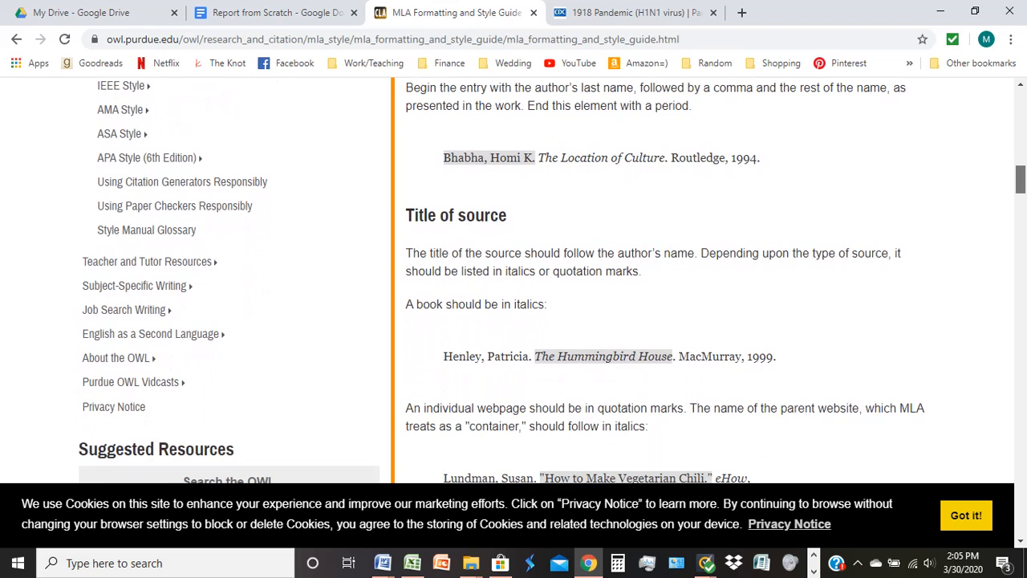
scroll(665, 281, down, 1)
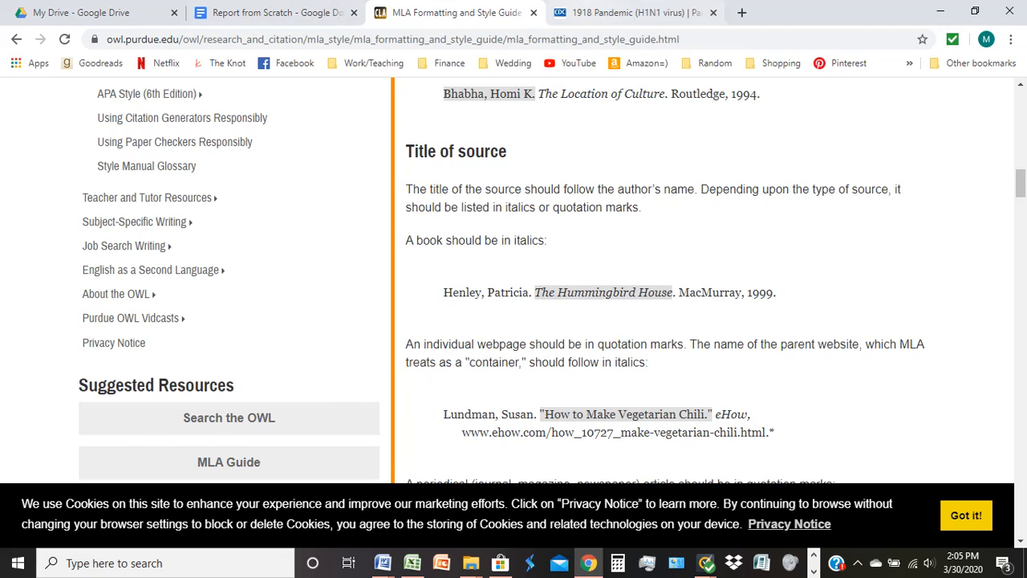
click(634, 12)
mouse_move(1019, 138)
mouse_down()
mouse_move(1020, 485)
mouse_move(1019, 134)
mouse_up()
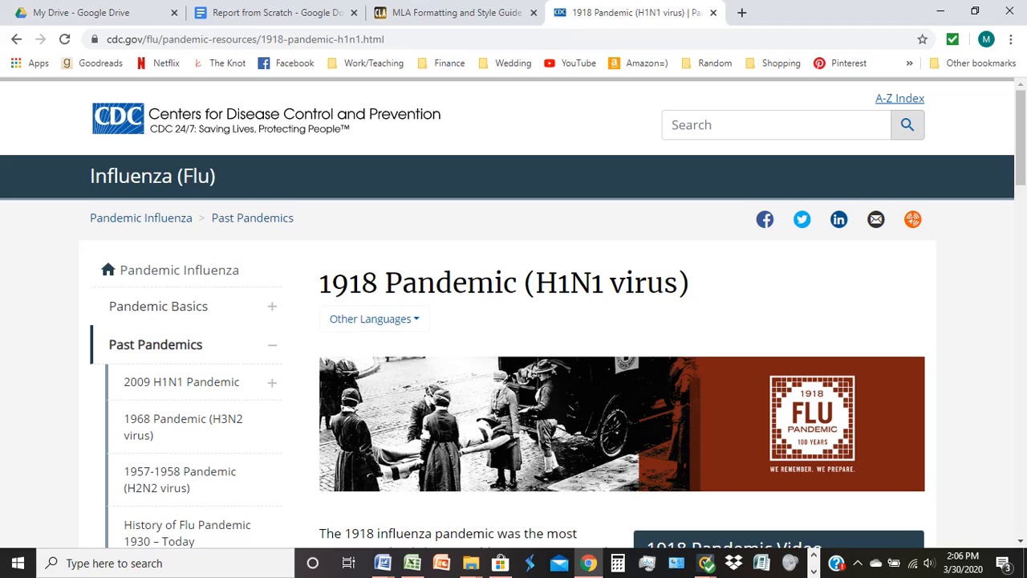
Add the container title "Centers for Disease Control and Prevention" in italics after the article title in the citation.
click(277, 12)
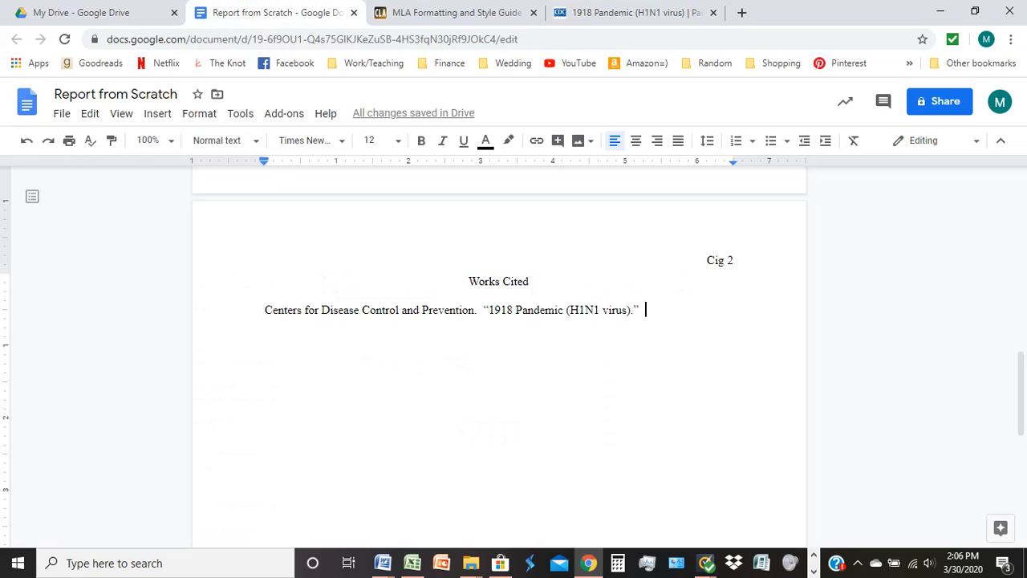
key(ctrl+i)
text(Centers for )
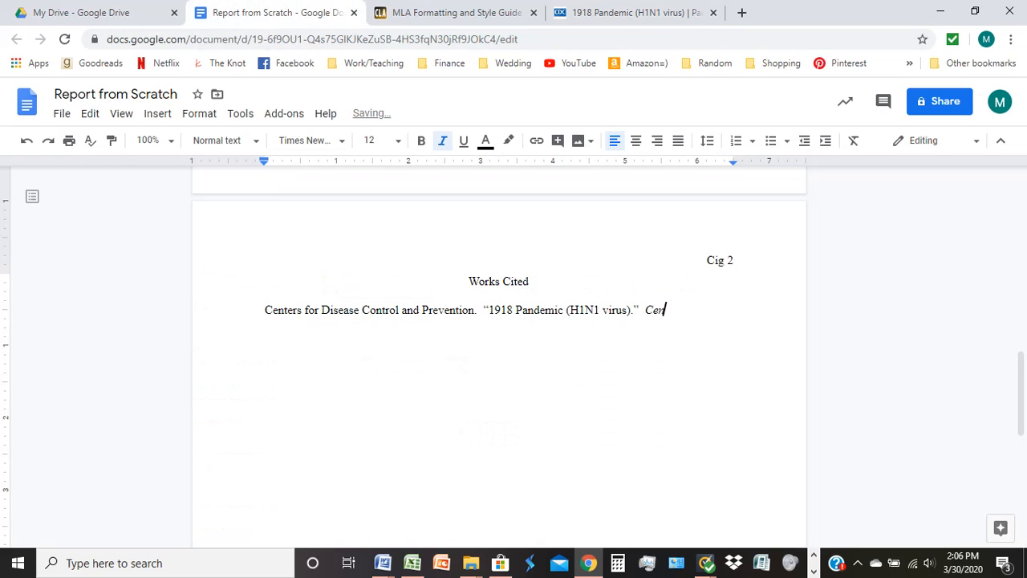
text(Disea)
key(BackSpace)
key(BackSpace)
key(BackSpace)
text(isease Control and Prevention)
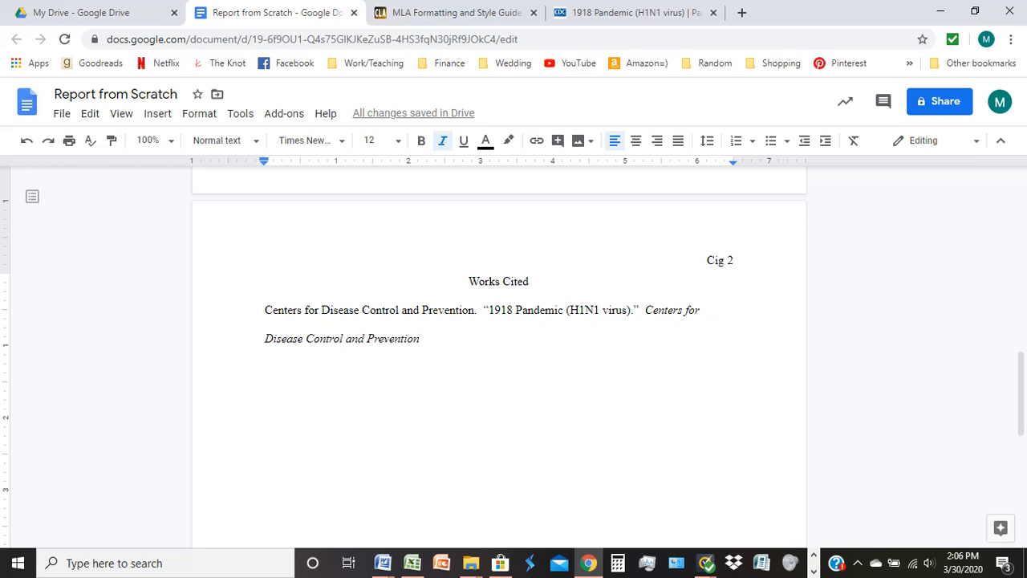
Review the MLA core elements list and the CDC page footer, and follow the citation's container title with a non-italic comma.
key(ctrl+Tab)
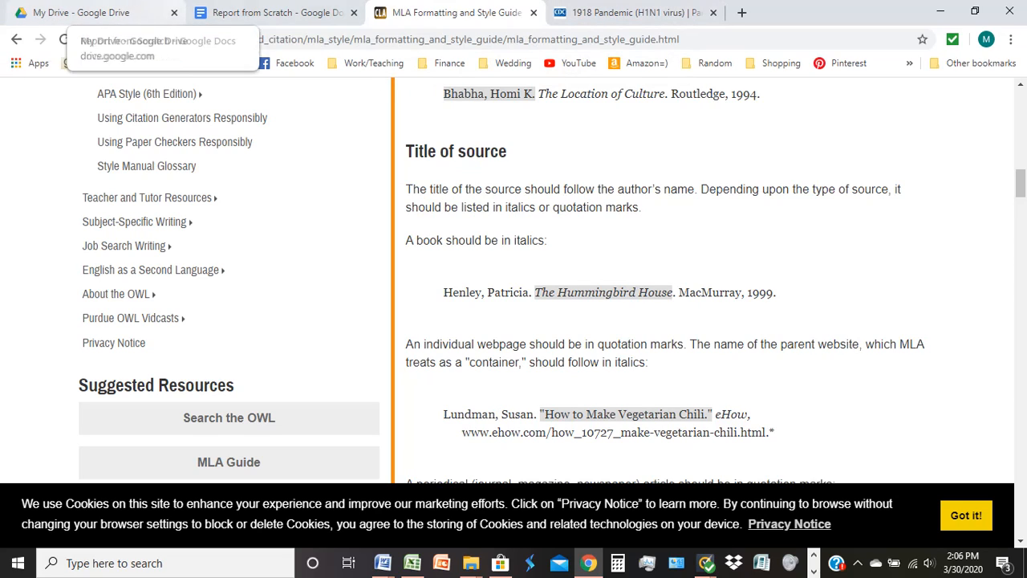
scroll(513, 281, up, 6)
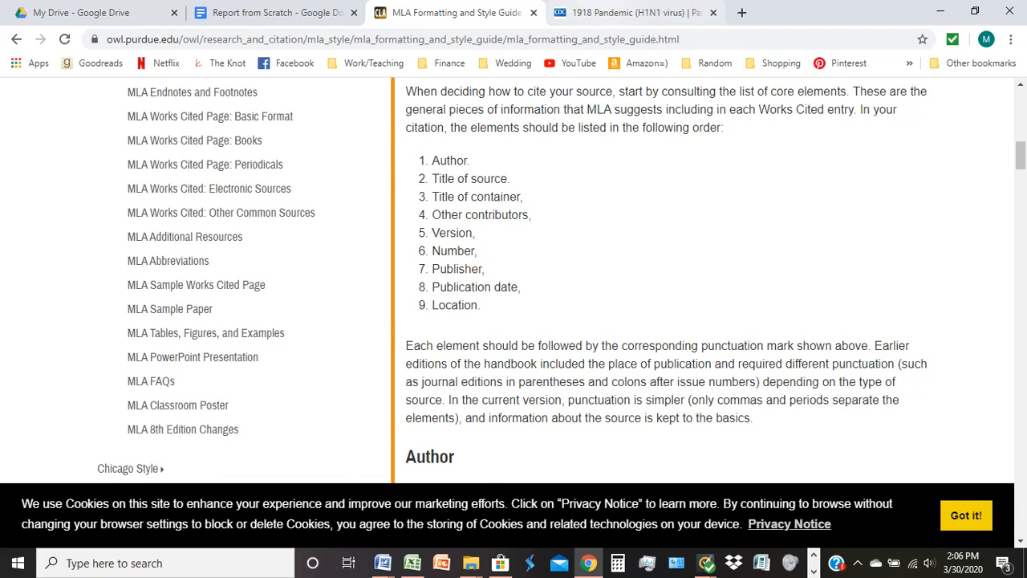
key(ctrl+Tab)
scroll(514, 313, down, 6)
drag(1020, 257, 1021, 488)
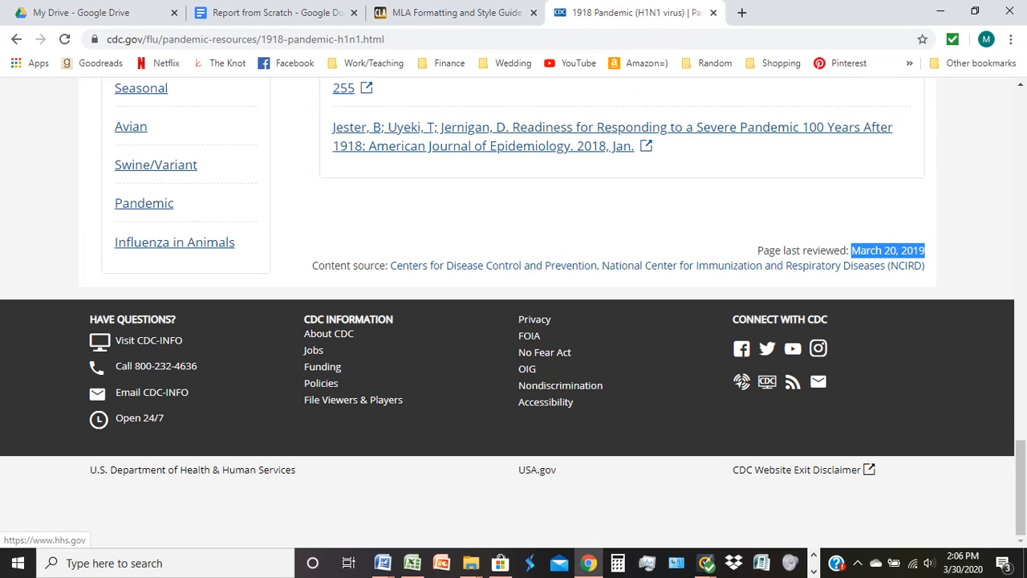
click(272, 12)
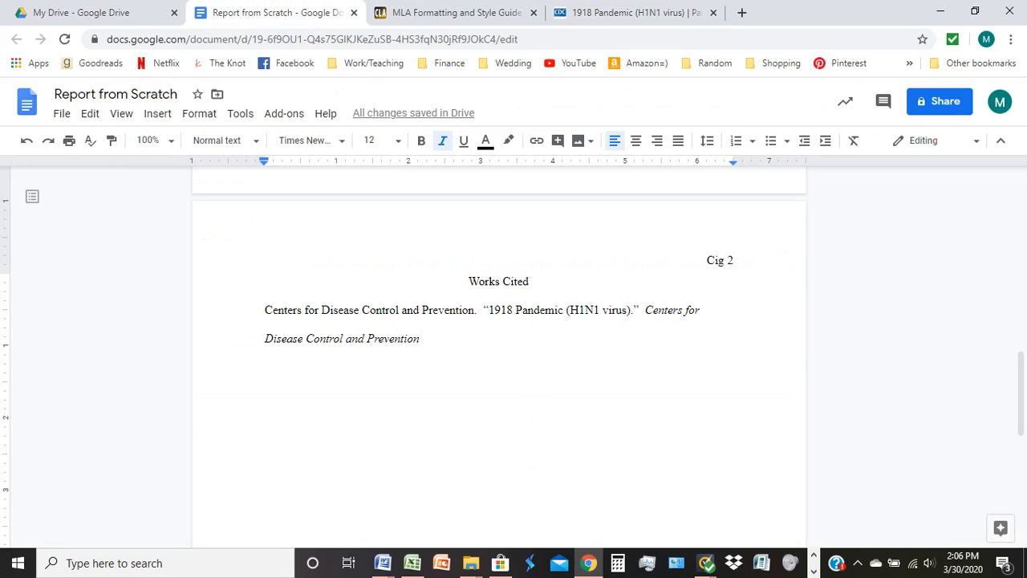
click(450, 12)
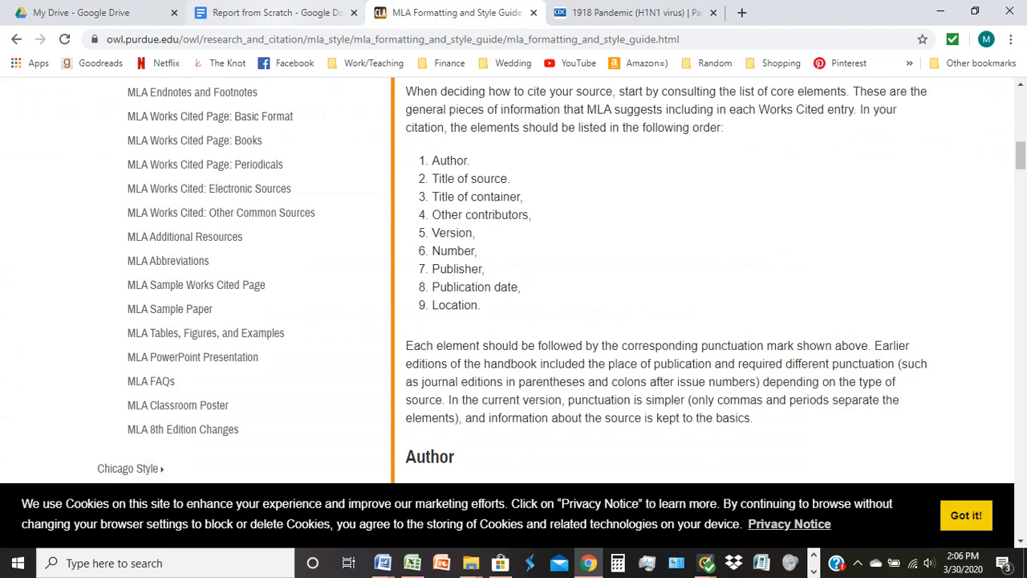
click(272, 12)
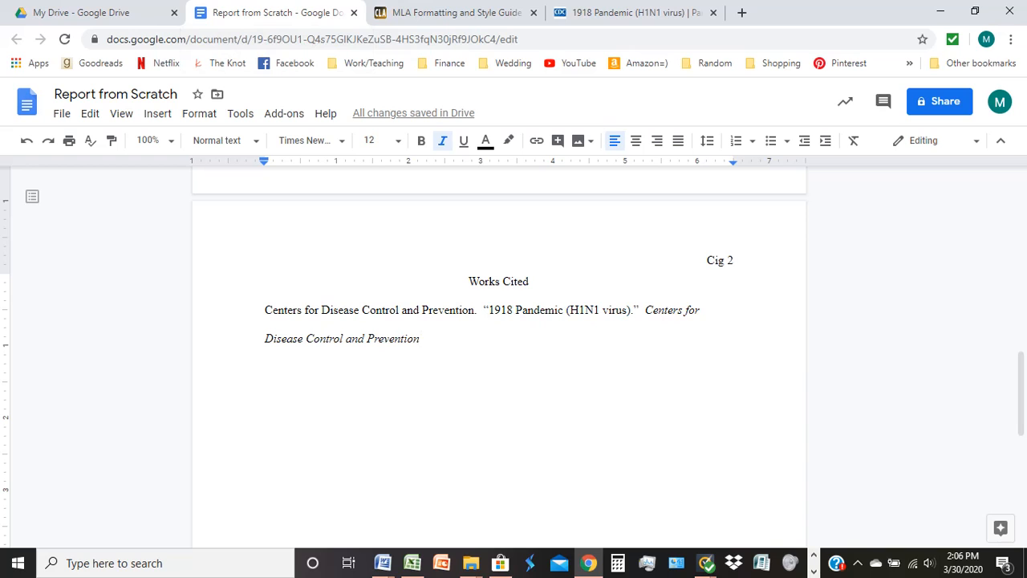
key(ctrl+i)
text(,)
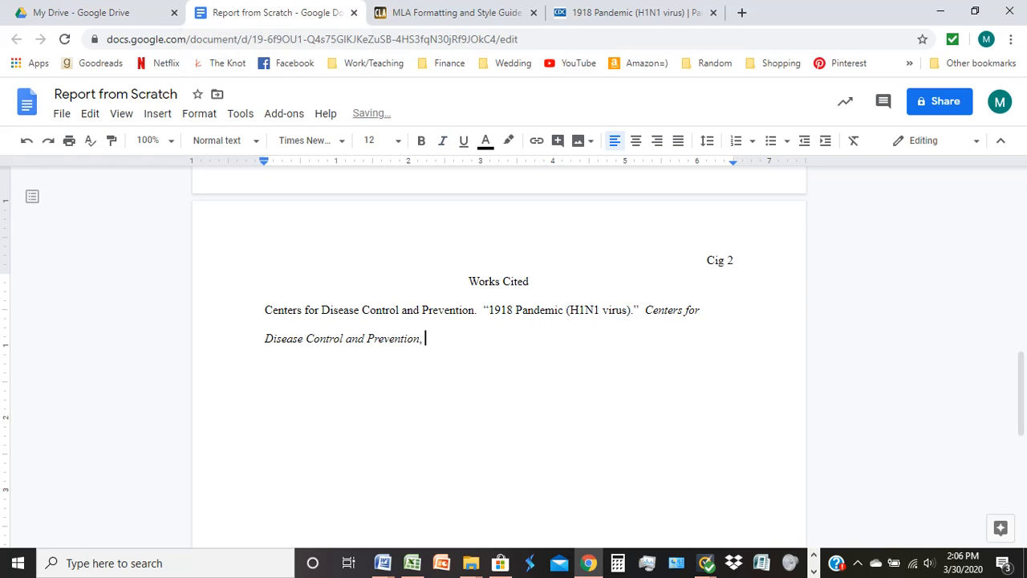
Look up the publisher in the CDC page footer and add "U.S. Department of Health and Human Services," to the citation.
click(638, 12)
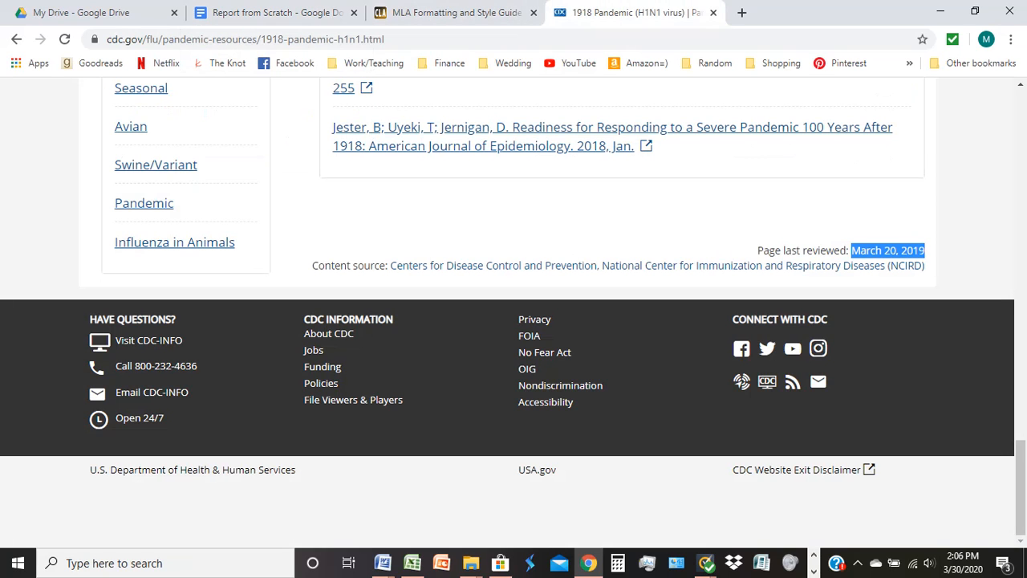
click(277, 12)
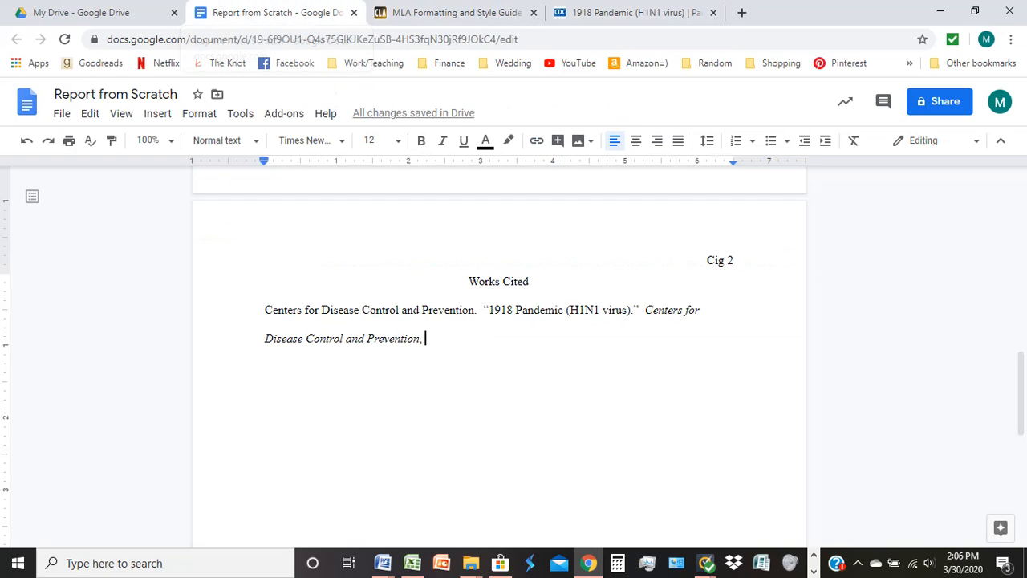
text(U.S. )
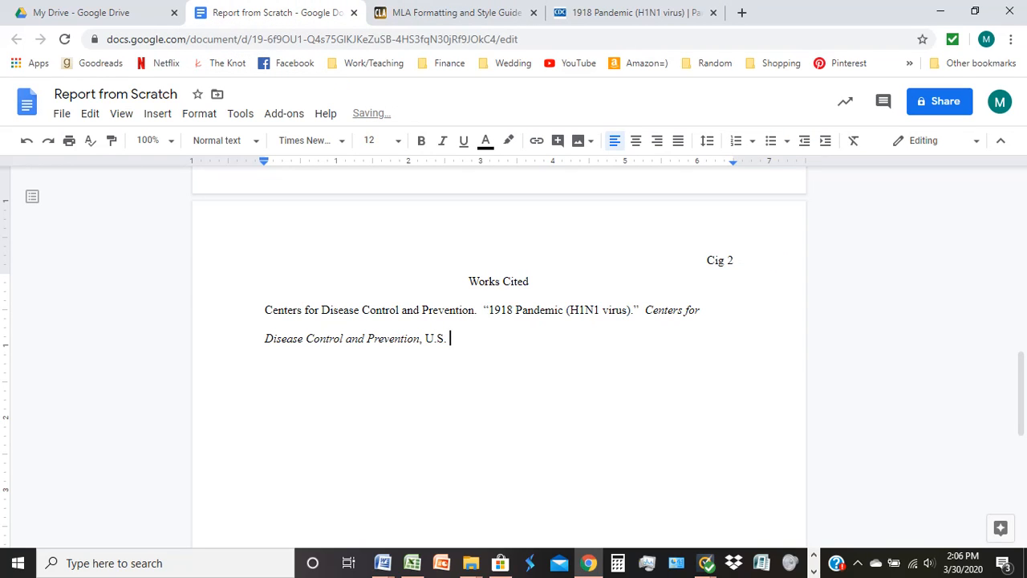
text(Department of Health and )
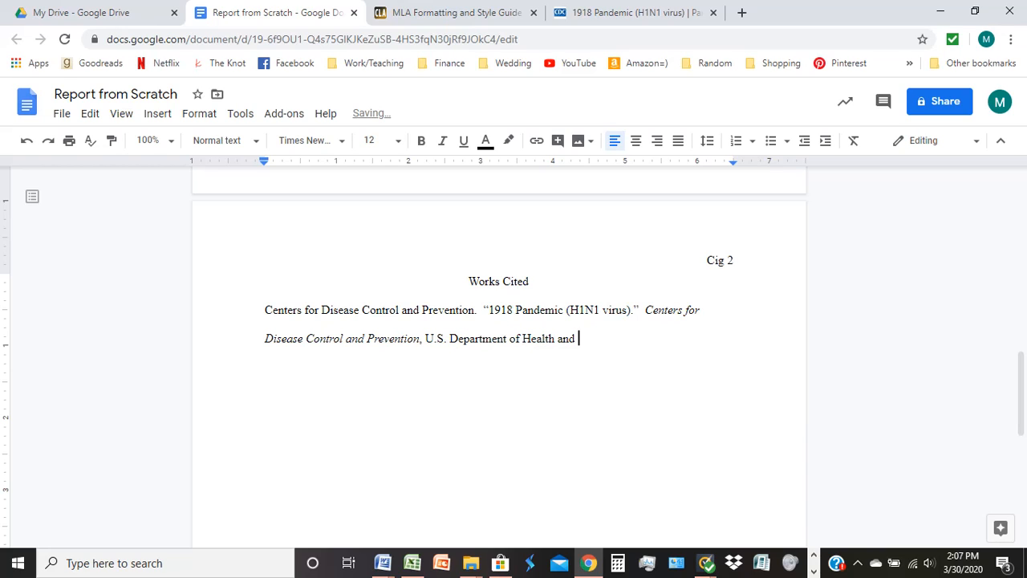
text(Human SE)
key(BackSpace)
text(ervices)
key(ctrl+Tab)
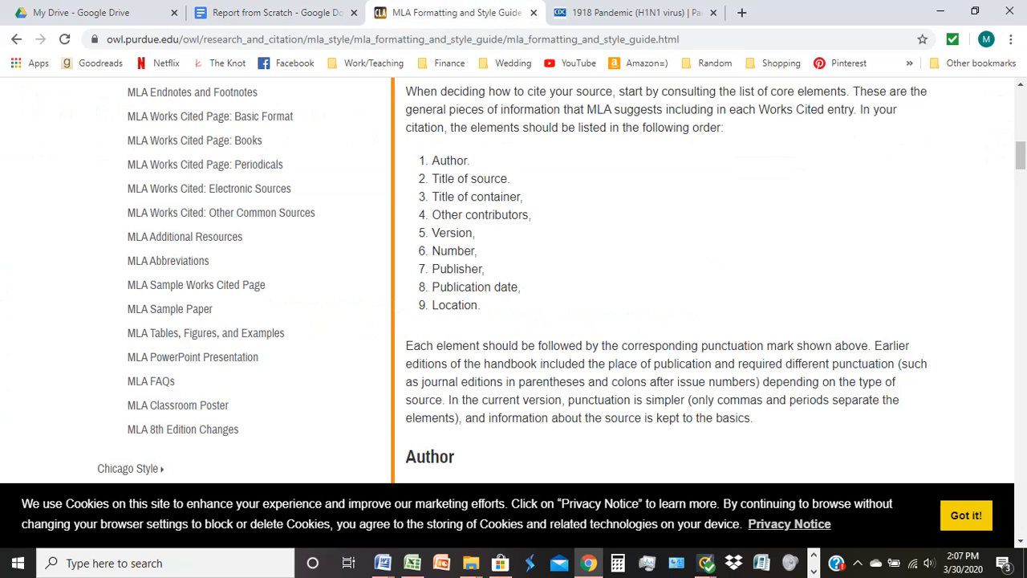
key(ctrl+shift+Tab)
text(,)
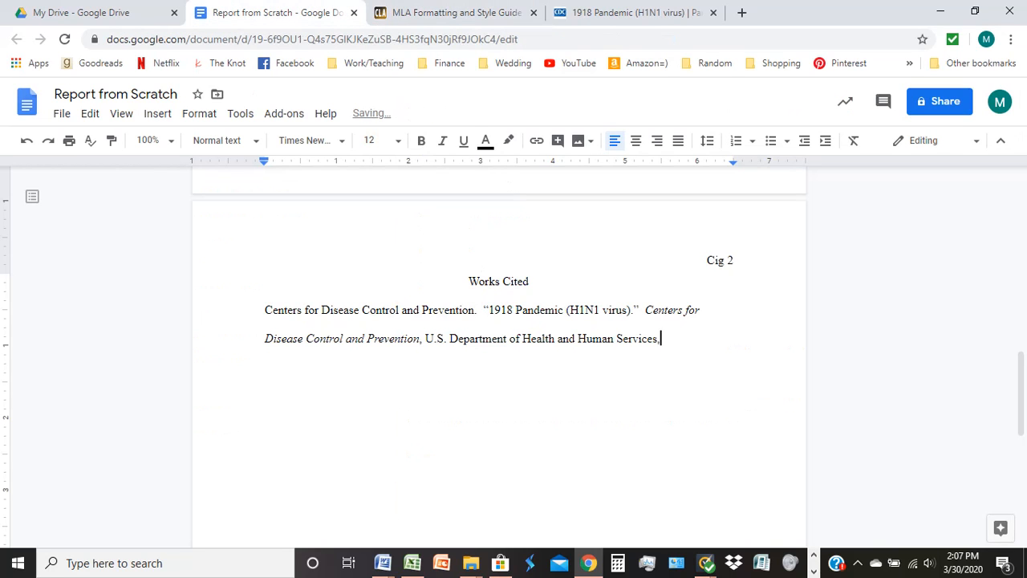
Consult the CDC page's last-reviewed date and the MLA core elements list, and add "20 March 2019," as the citation's publication date.
key(ctrl+Tab)
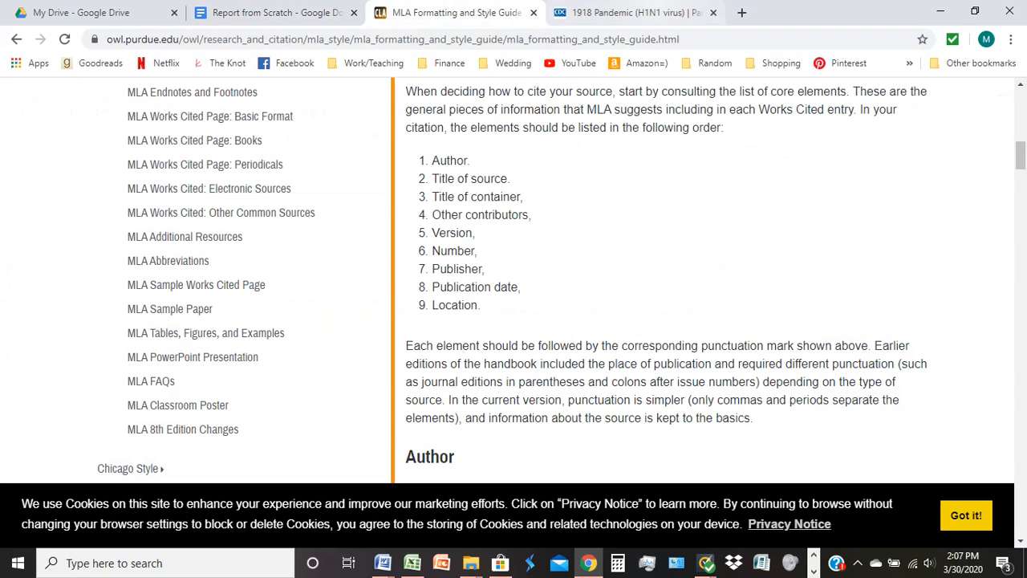
key(ctrl+Tab)
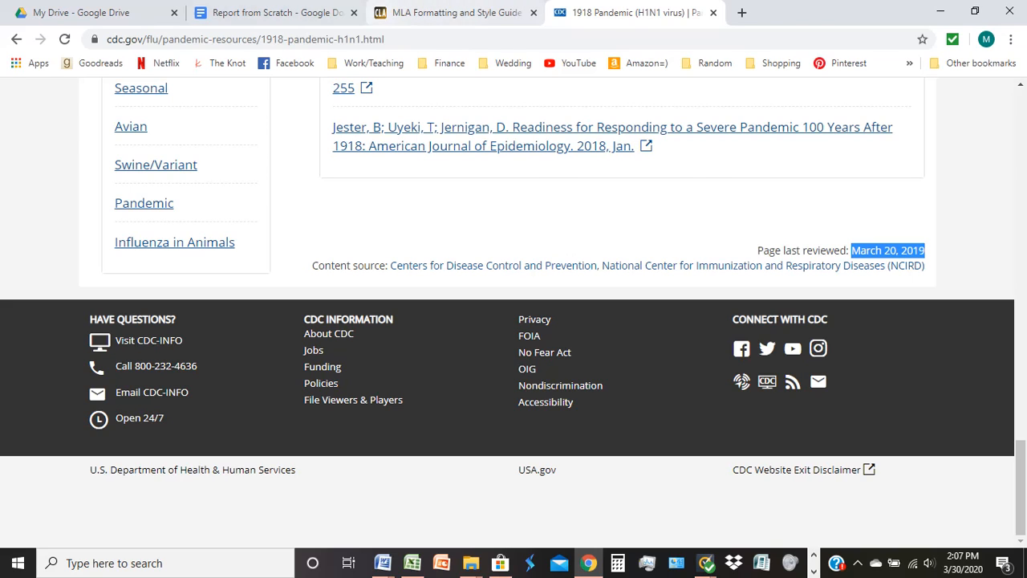
key(ctrl+shift+Tab)
key(ctrl+shift+Tab)
text(20 March 2019)
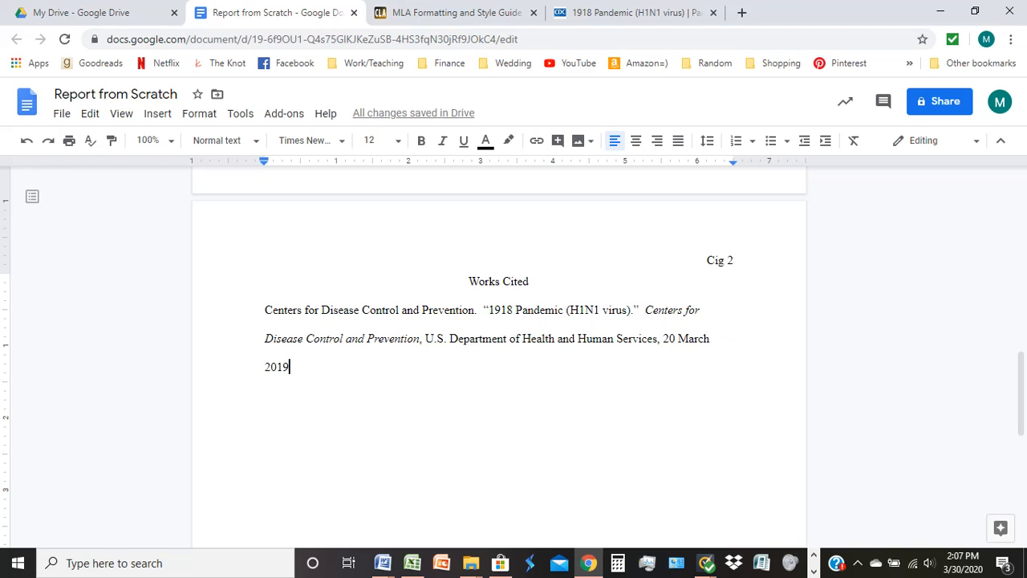
click(453, 12)
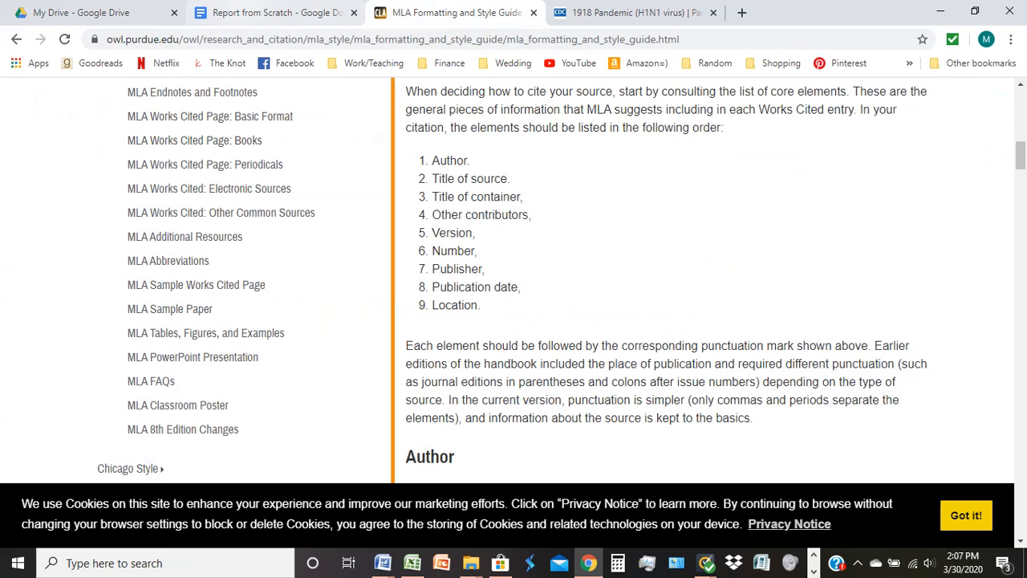
click(277, 13)
text(,)
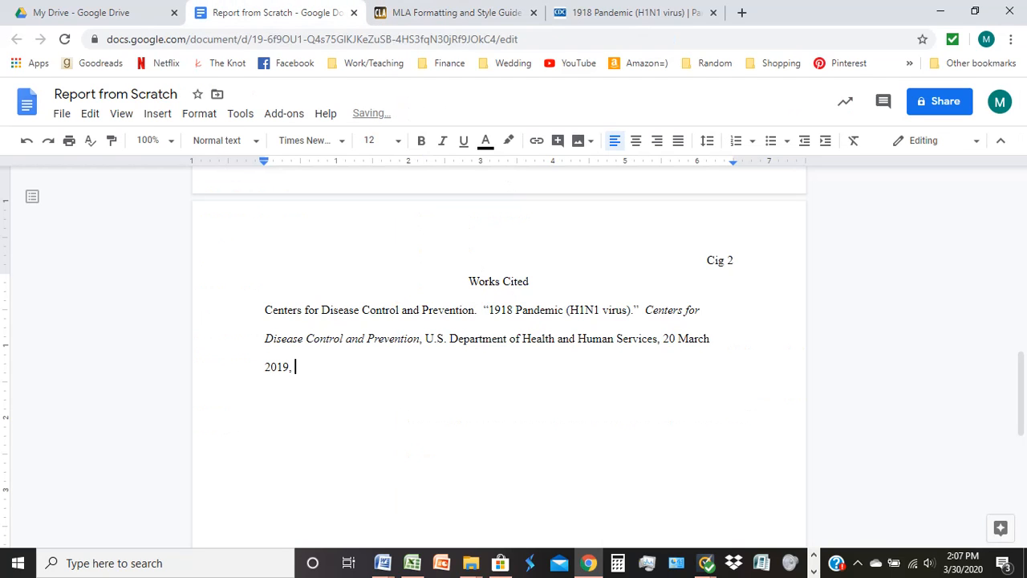
Copy the CDC 1918 pandemic page's web address and paste it after the publication date as the citation's location.
click(636, 13)
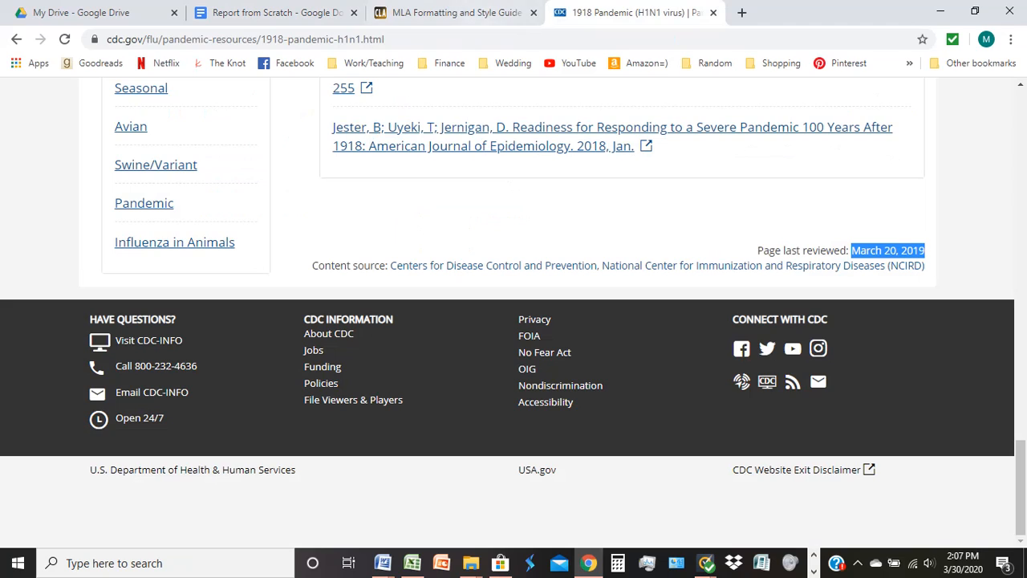
click(457, 39)
key(ctrl+c)
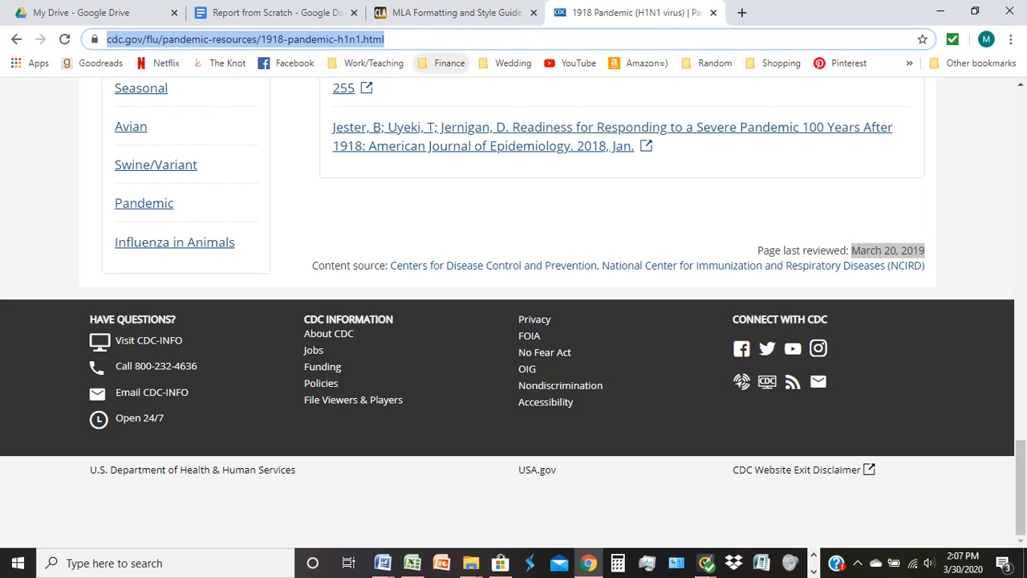
click(277, 12)
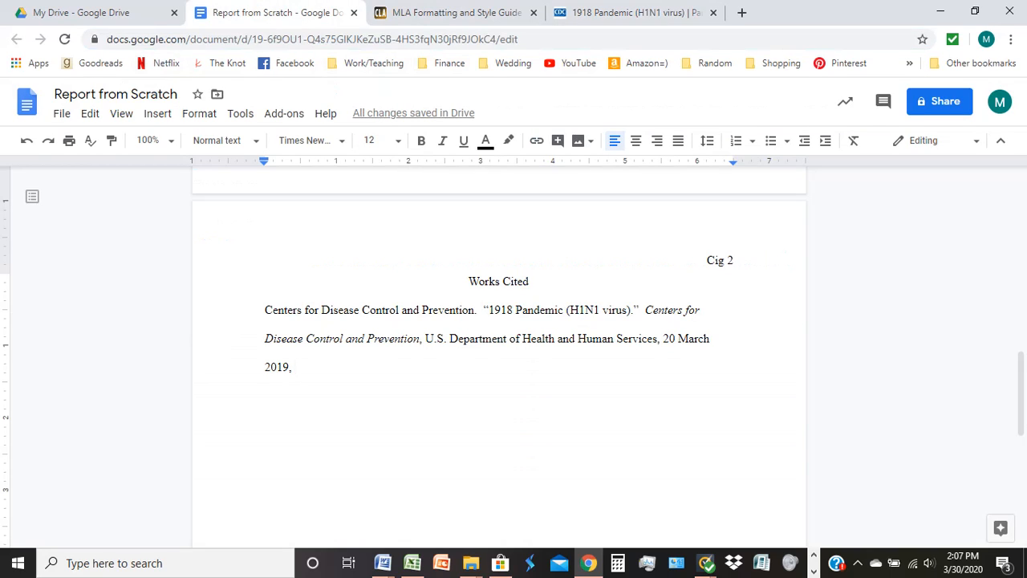
key(ctrl+v)
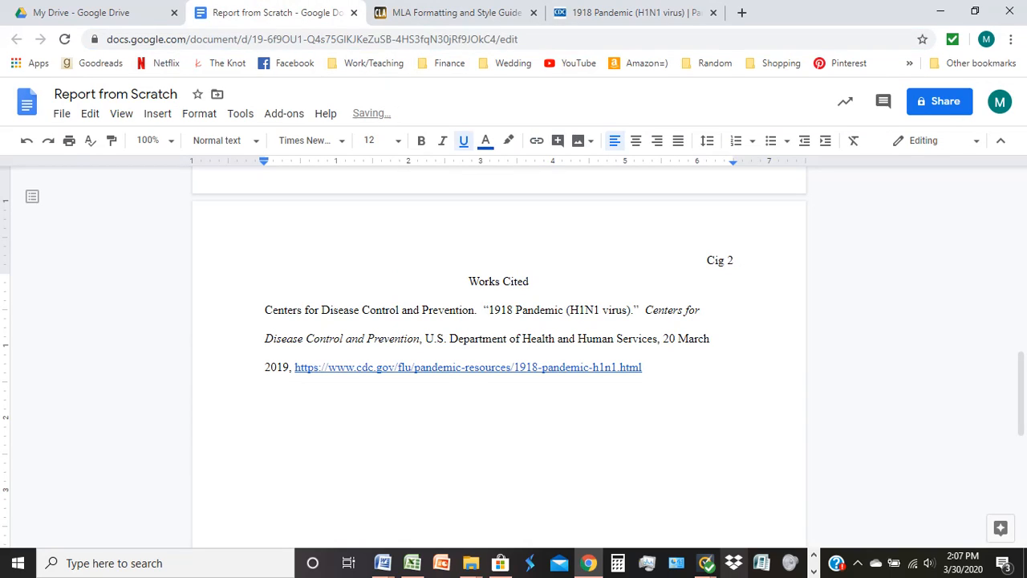
End the CDC citation with a period, start a new line below it, and remove the hyperlink from its web address.
text(.)
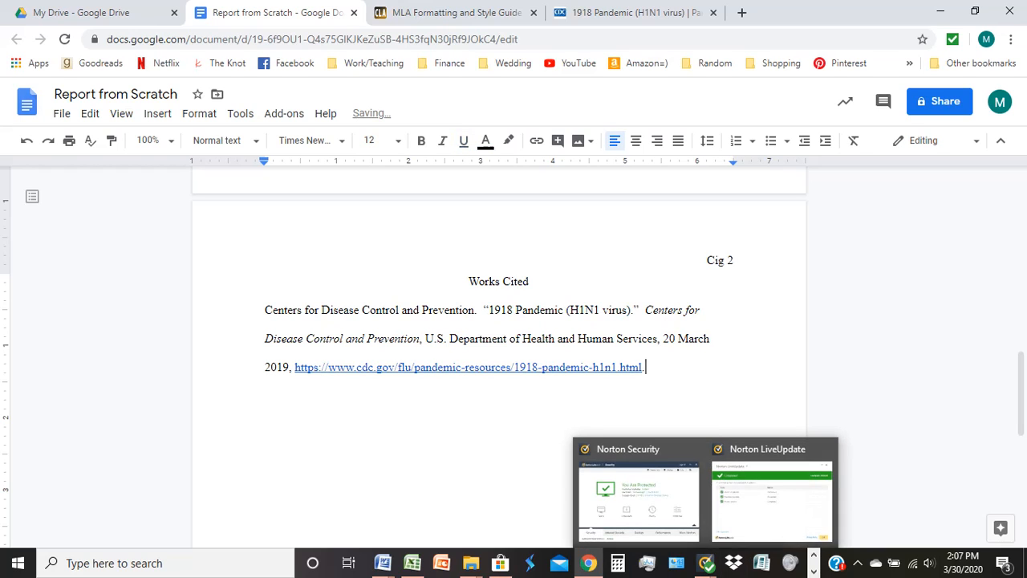
click(548, 367)
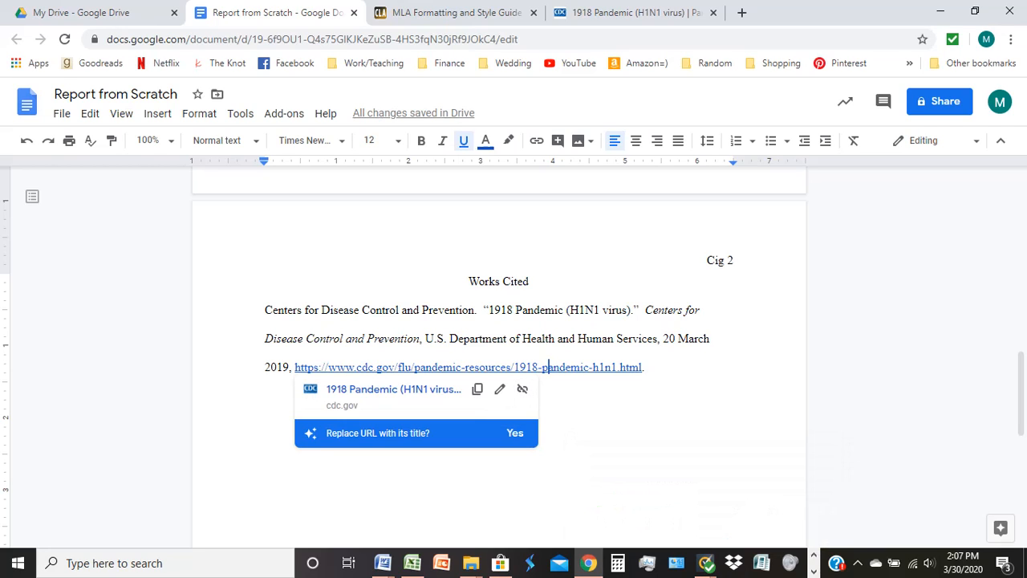
click(523, 388)
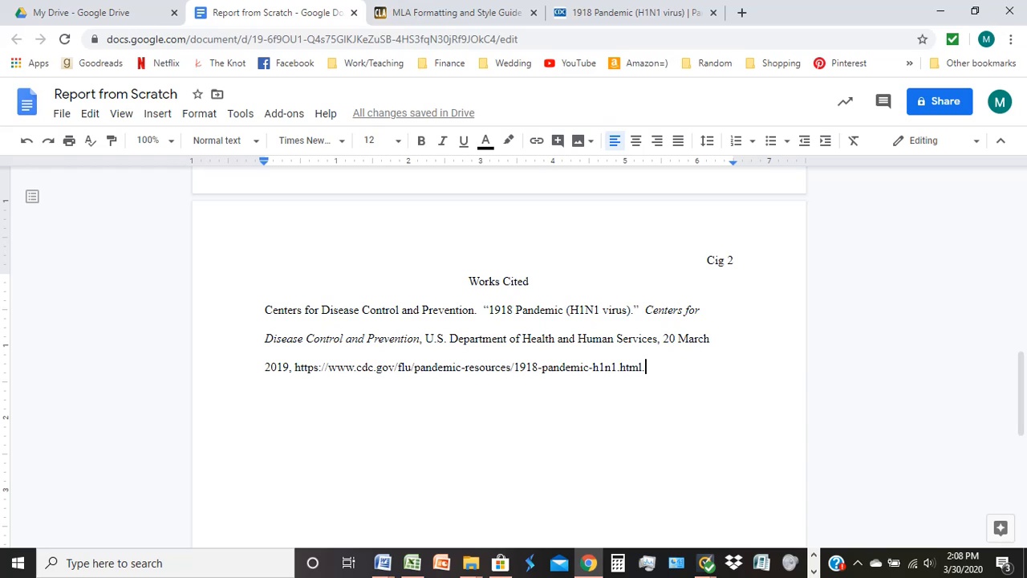
key(Return)
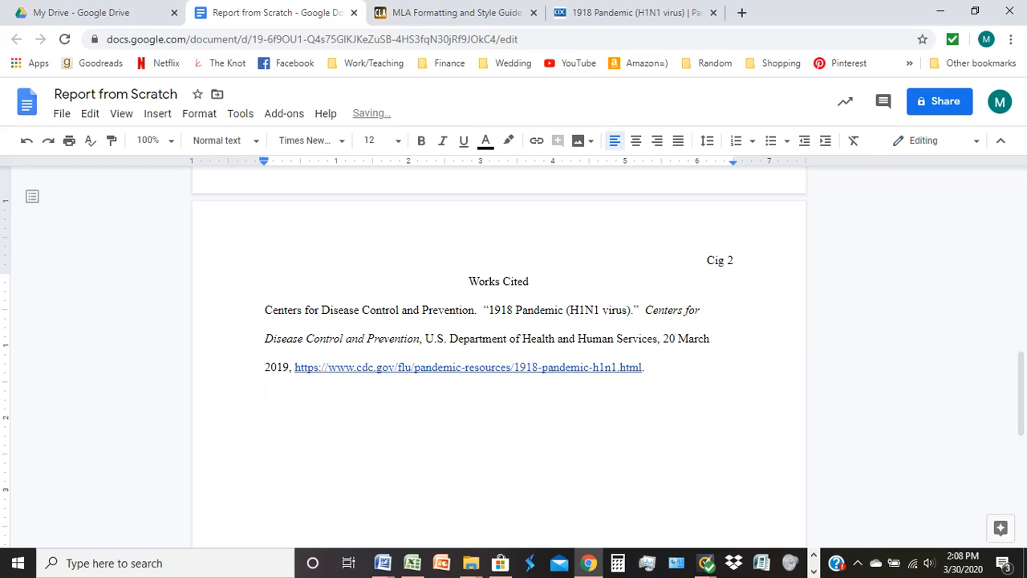
right_click(591, 367)
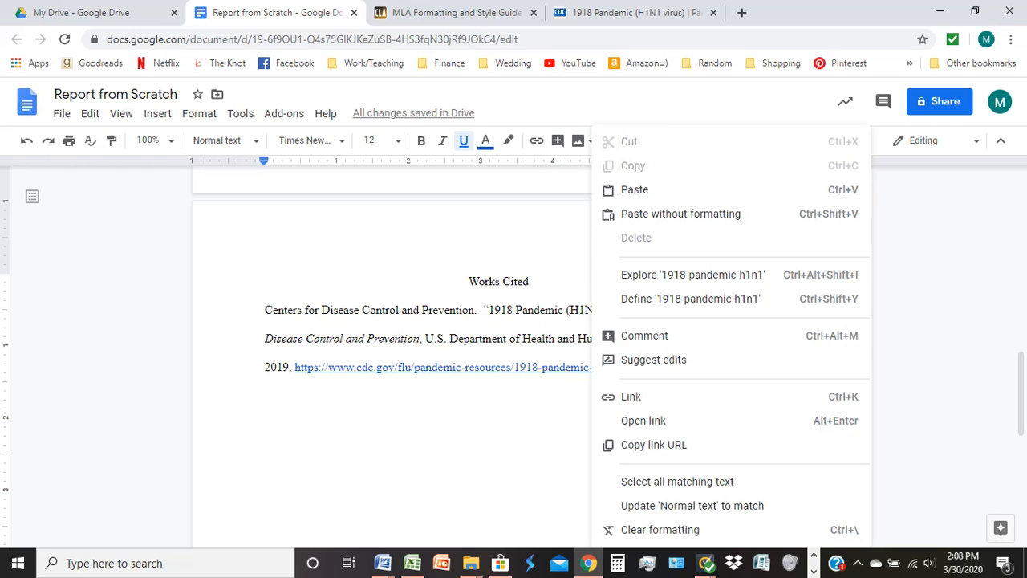
click(553, 367)
click(521, 390)
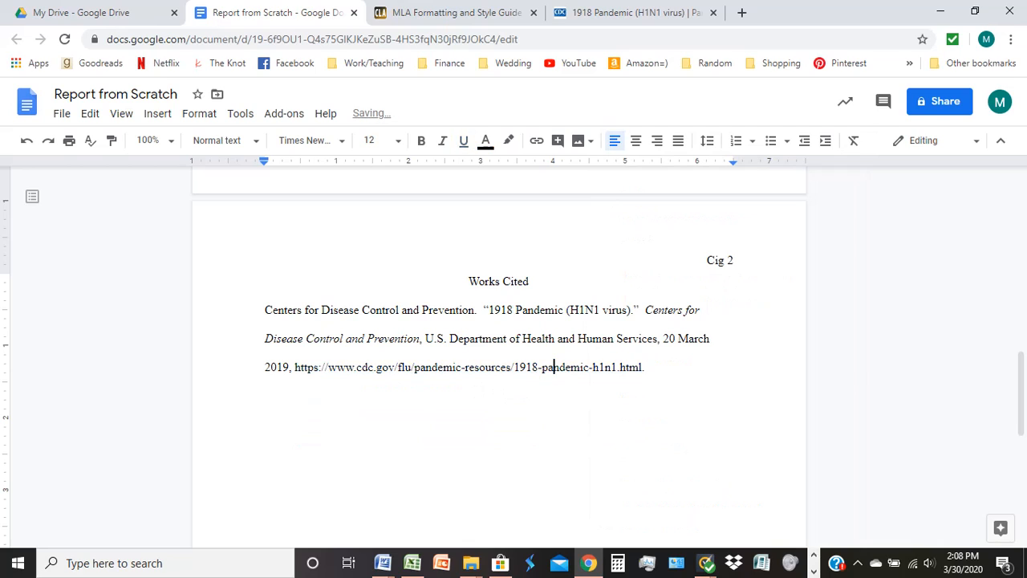
Begin a second Works Cited entry with the author "Meyer, Stephanie." and consult the MLA core elements list for the element that follows.
click(265, 395)
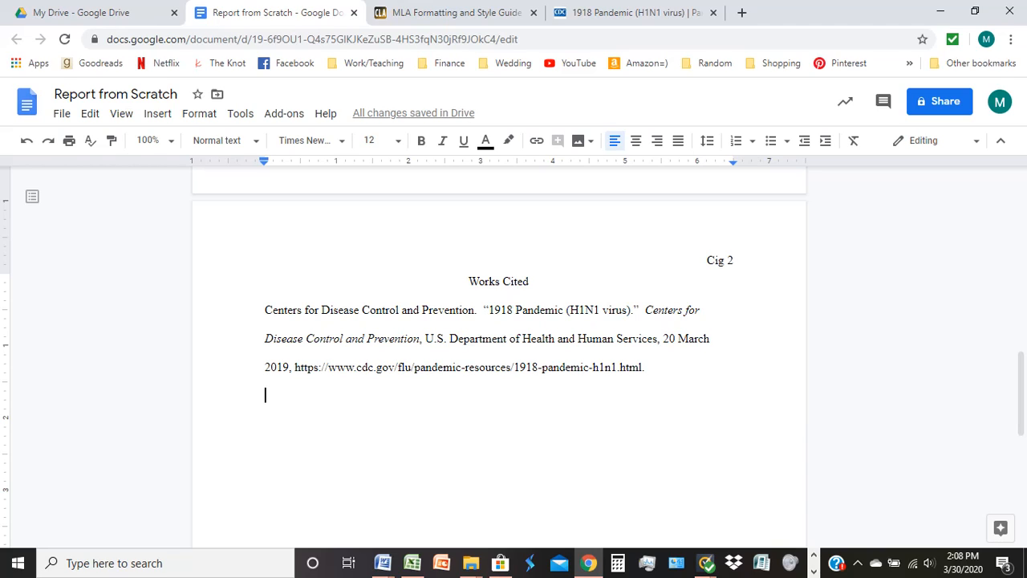
text(Meyer, Stephanie)
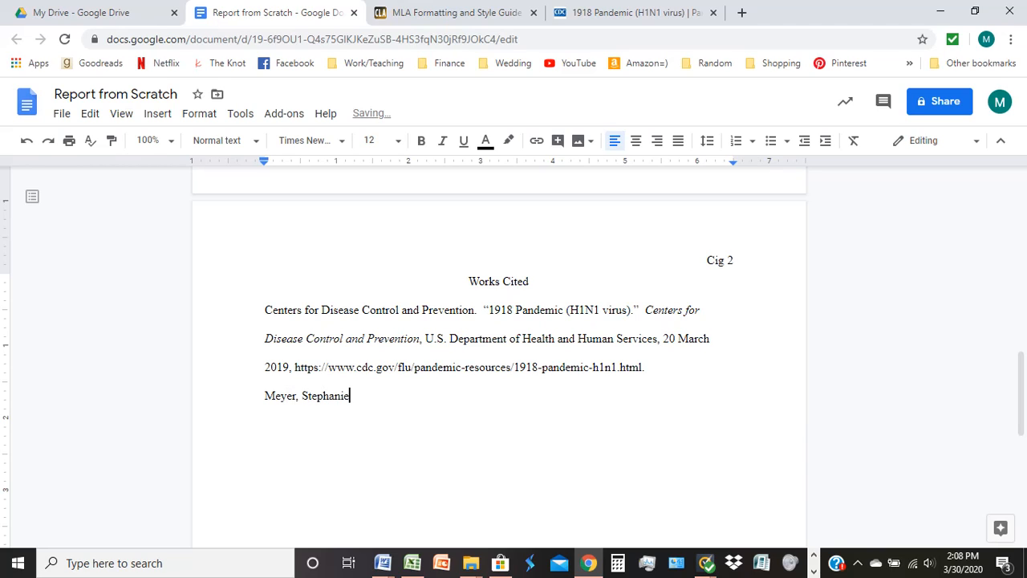
text(.)
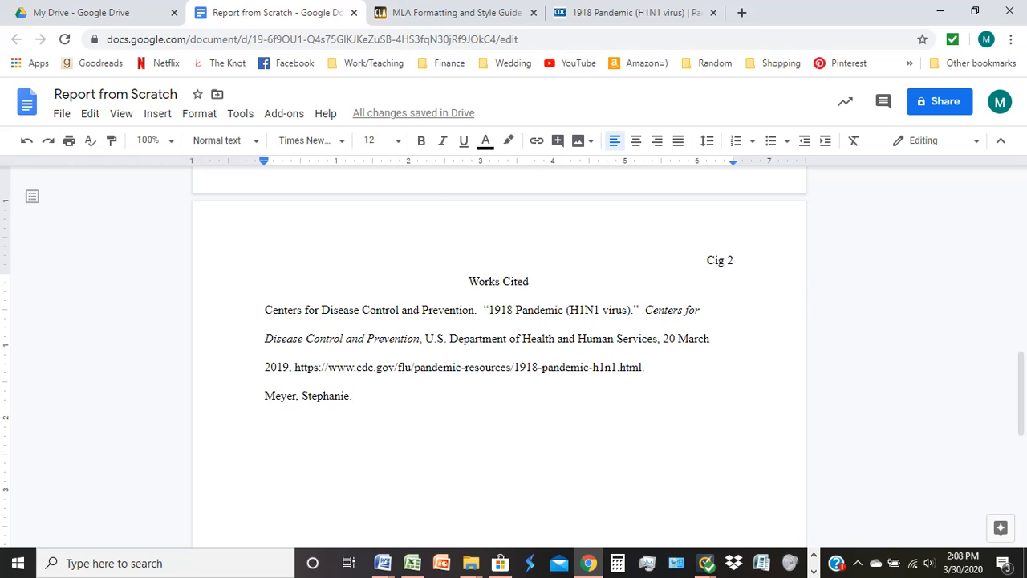
click(453, 12)
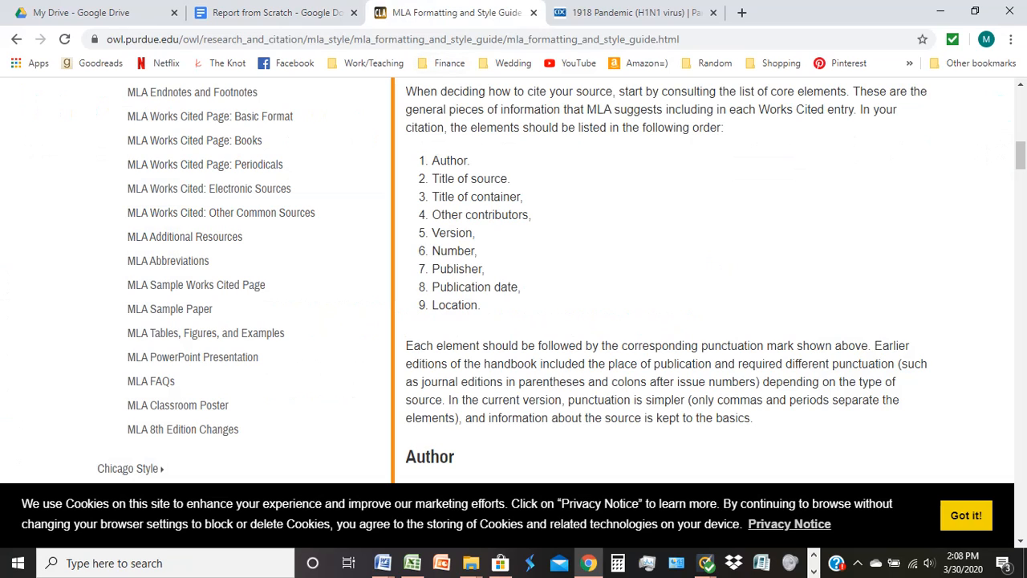
click(273, 12)
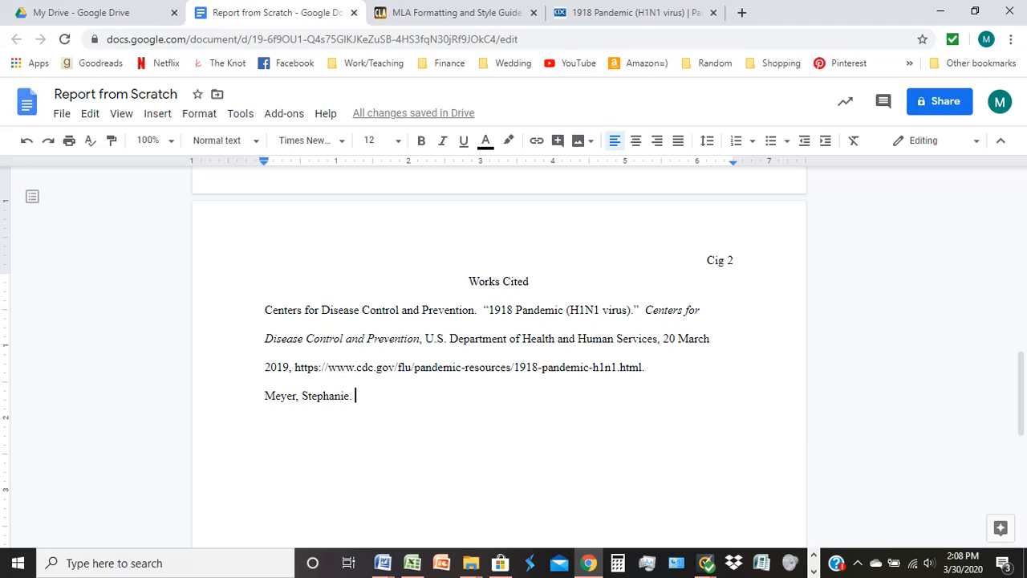
Add the italicized book title "Twilight," after the author and return to regular text.
key(ctrl+i)
text(Twilight)
text(.)
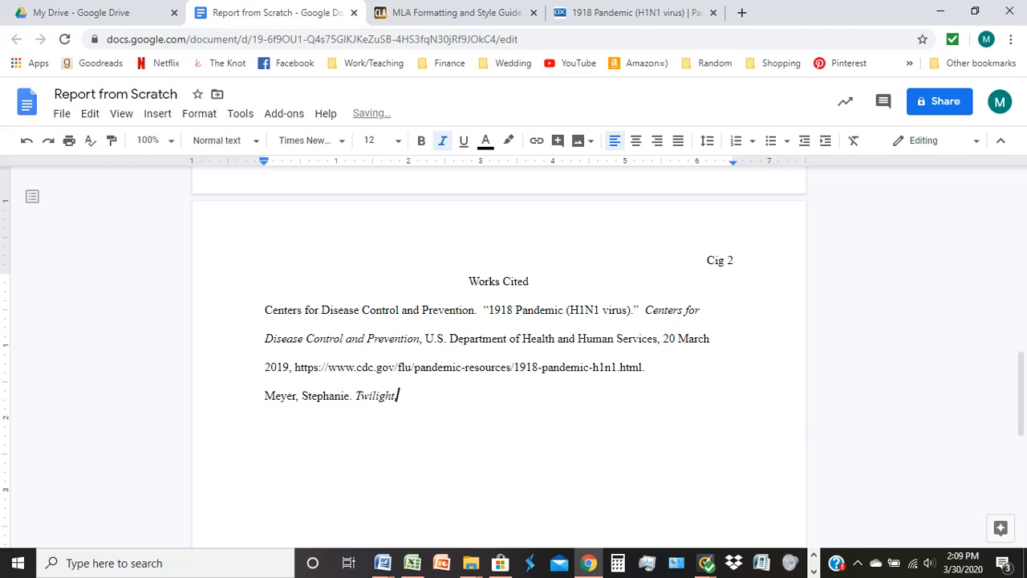
key(ctrl+i)
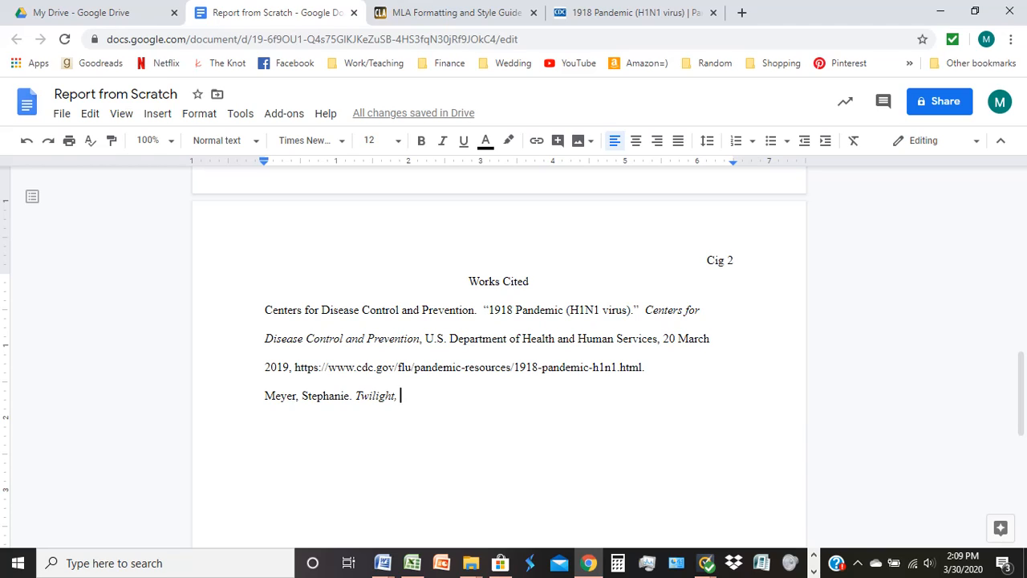
Add the publisher "Little, Brown and Company," after the book title.
text(L)
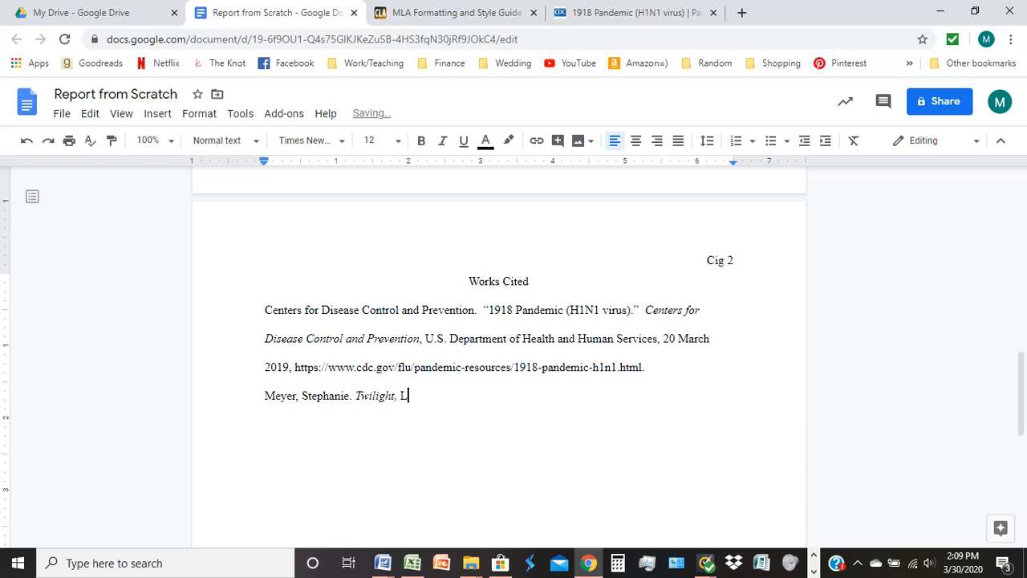
text(ittle, Brown and Compan)
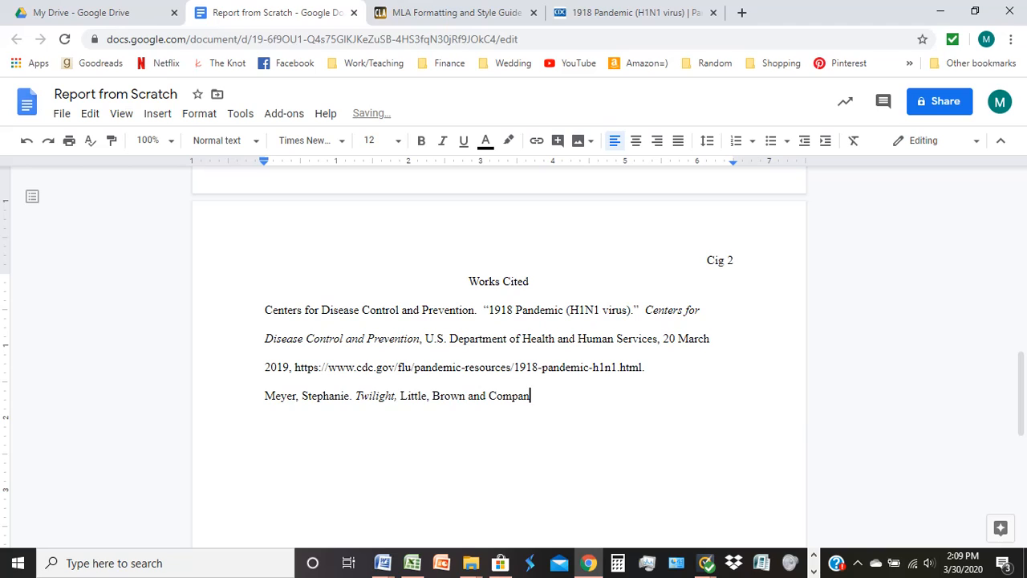
text(y)
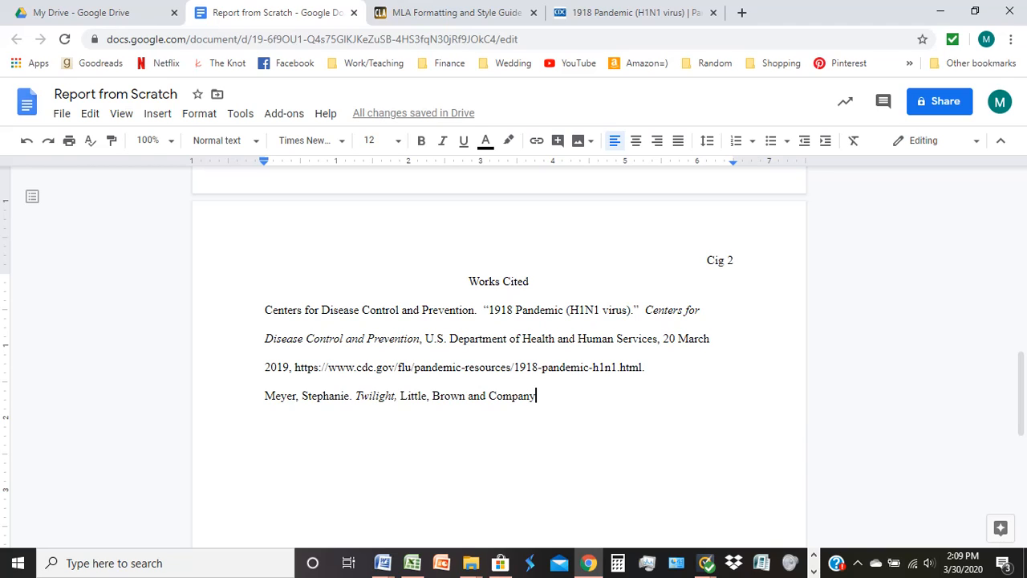
text(,)
Add the publication year 2005 after the publisher and end the book citation with a period.
text(200)
text(5)
text(.)
text(a)
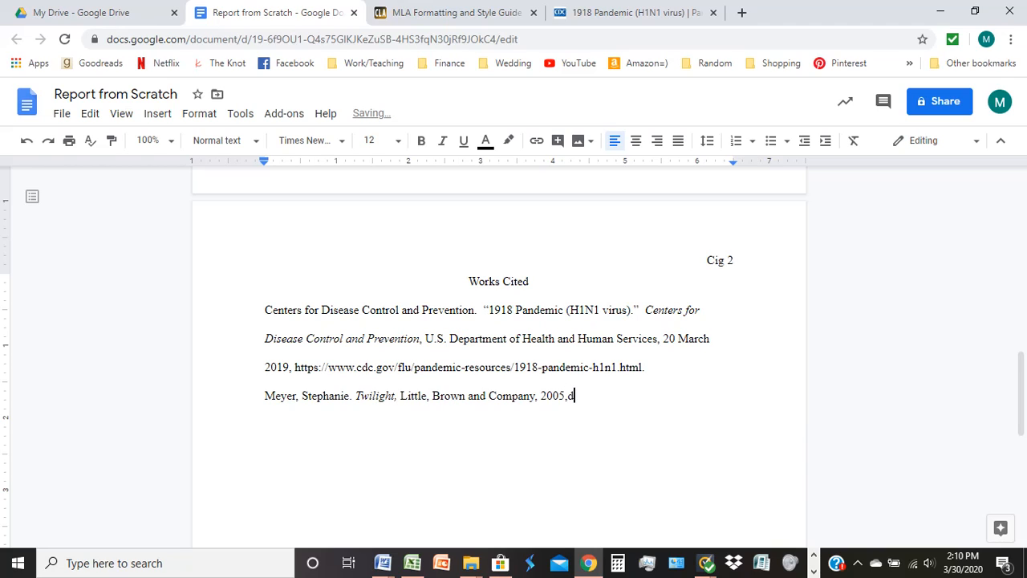
key(BackSpace)
key(BackSpace)
text(.)
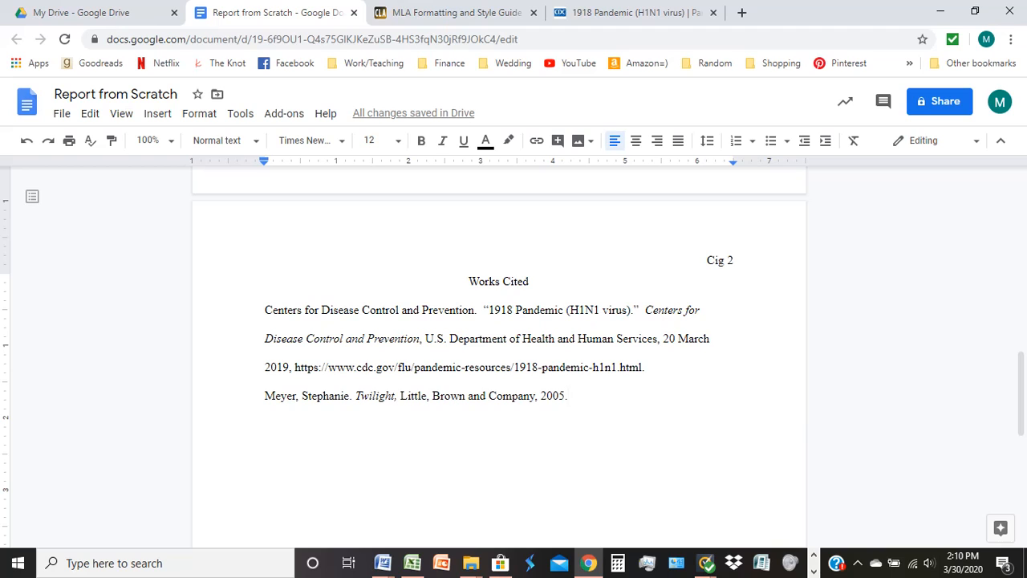
Apply a 0.5-inch hanging special indent to both Works Cited entries.
click(266, 310)
key(ctrl+shift+Right)
key(ctrl+shift+Right)
key(ctrl+shift+Right)
key(ctrl+shift+Down)
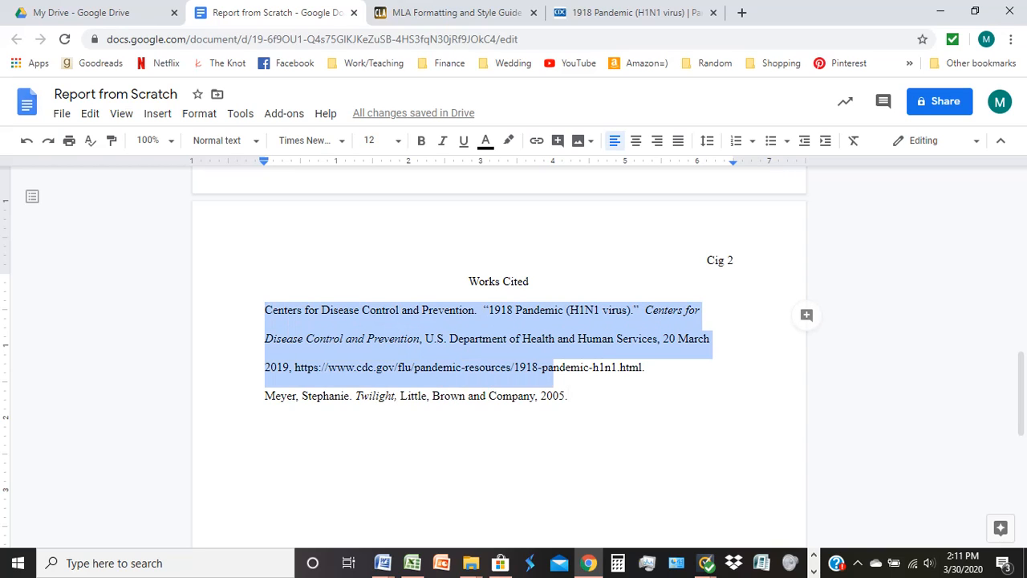
key(ctrl+shift+Down)
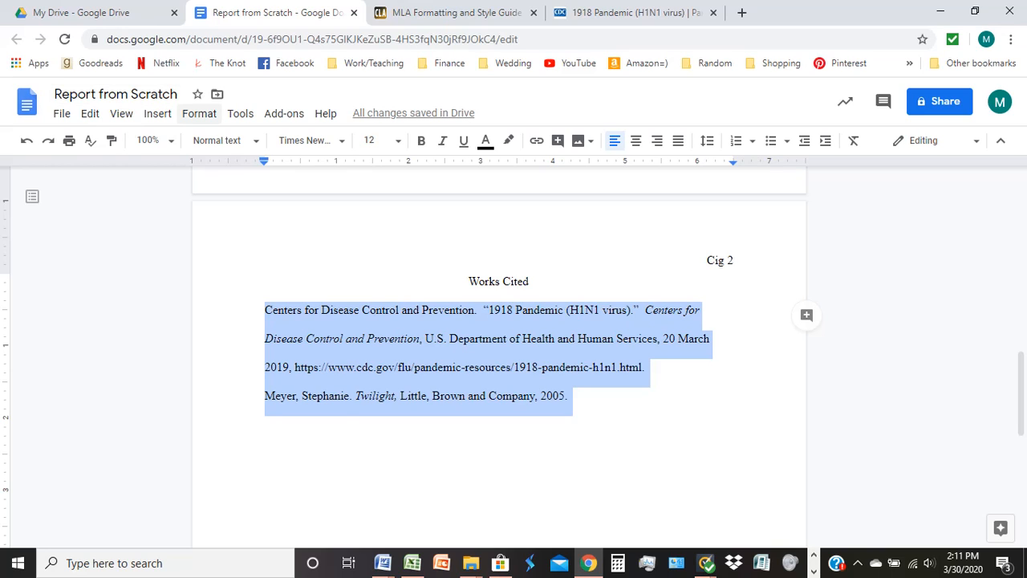
click(199, 114)
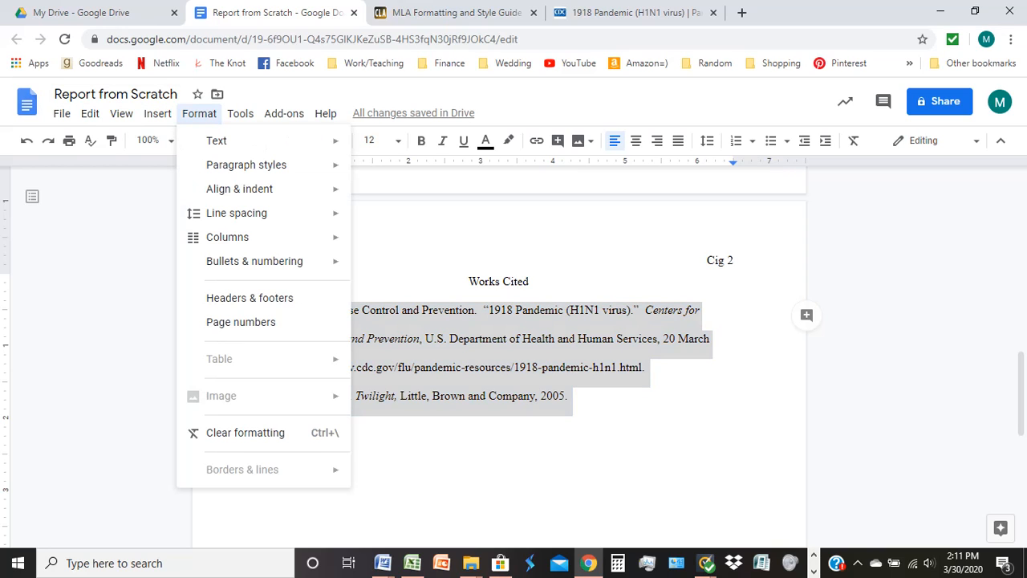
mouse_move(233, 141)
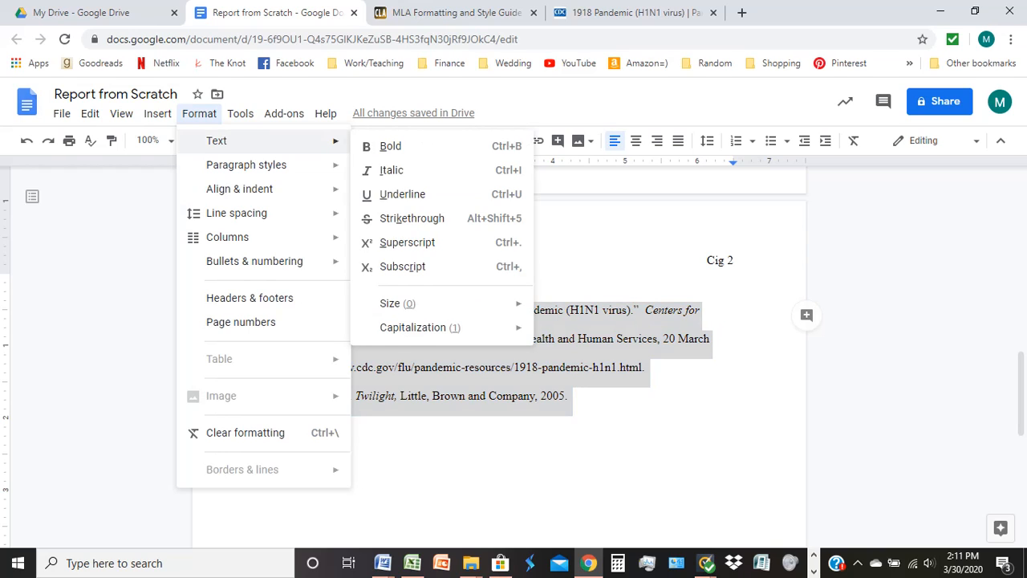
mouse_move(239, 189)
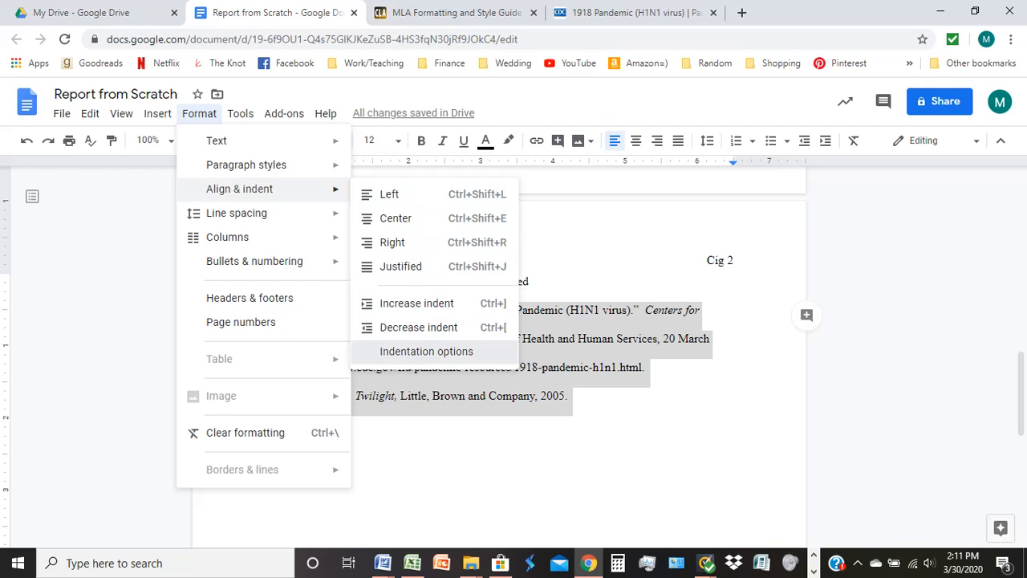
click(426, 351)
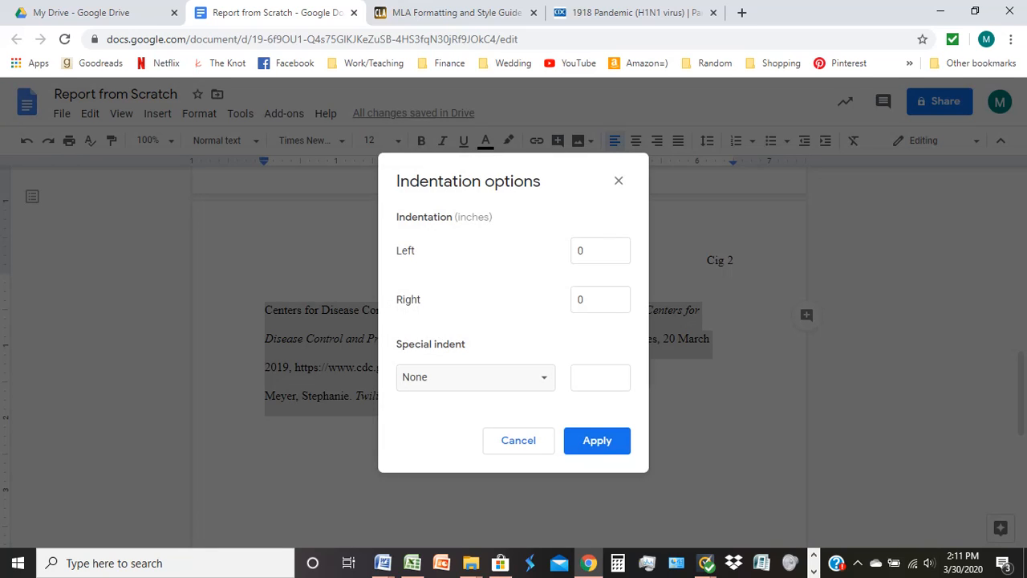
click(475, 376)
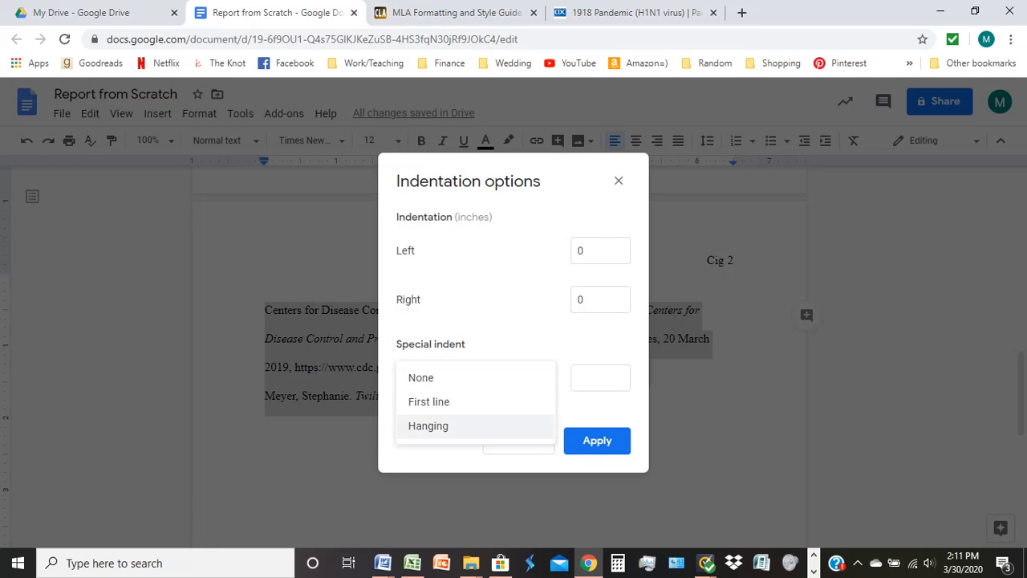
click(428, 426)
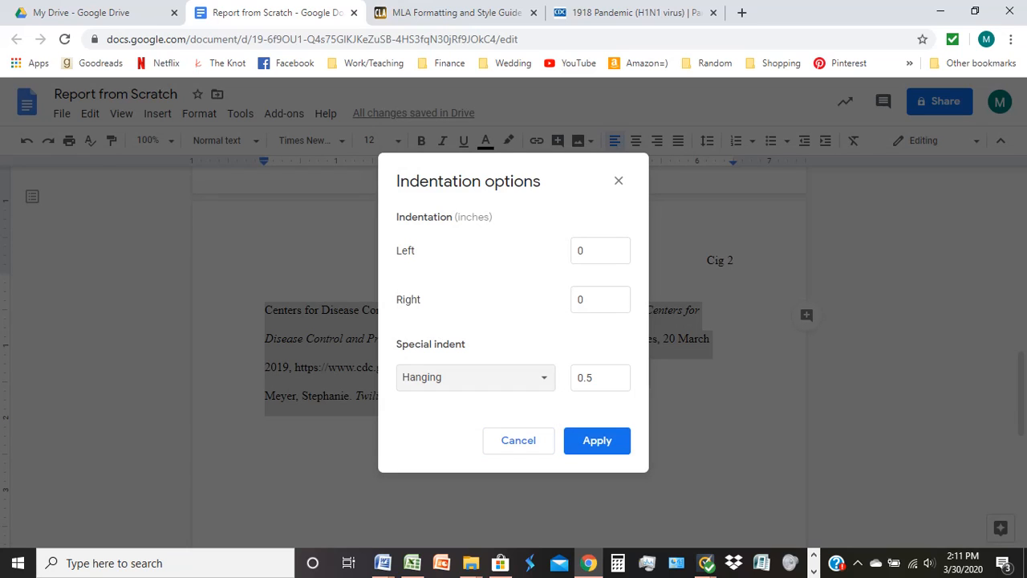
click(597, 439)
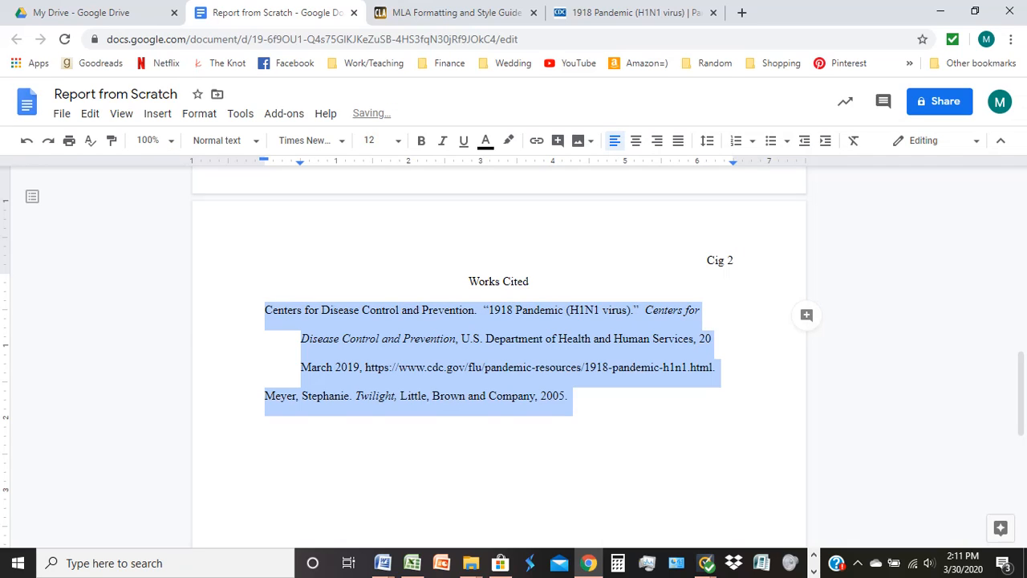
click(570, 395)
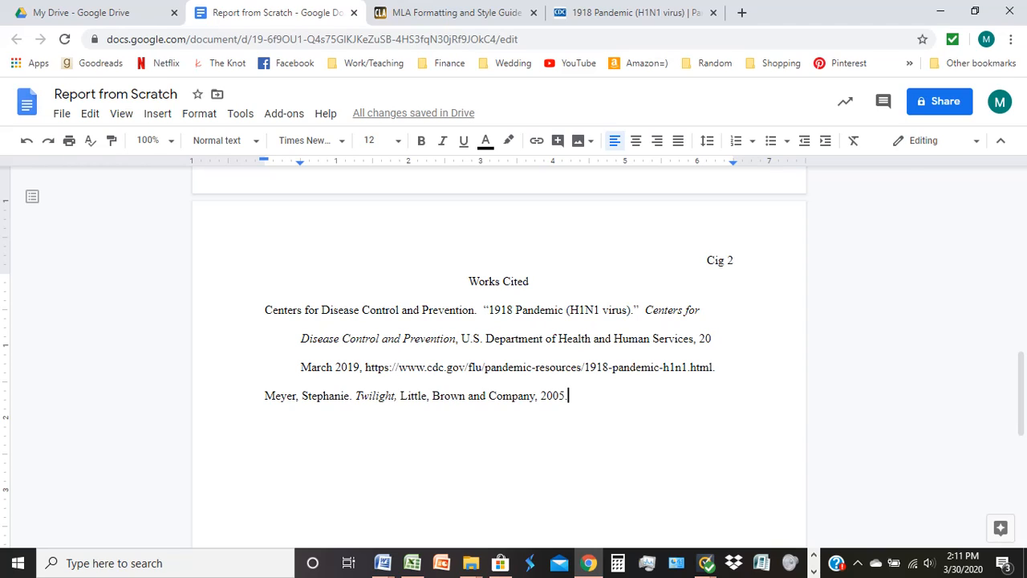
scroll(498, 353, up, 10)
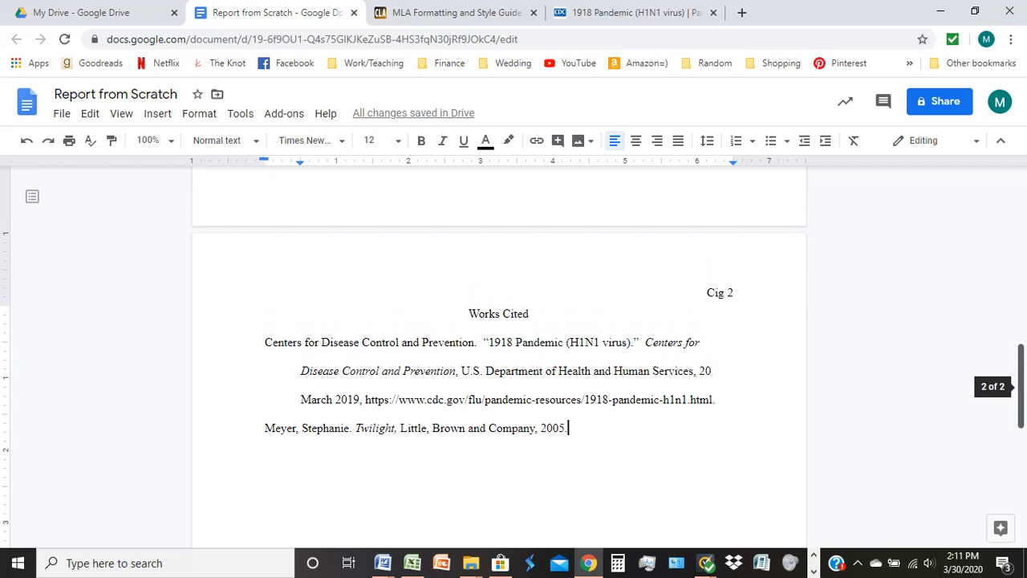
scroll(498, 353, down, 10)
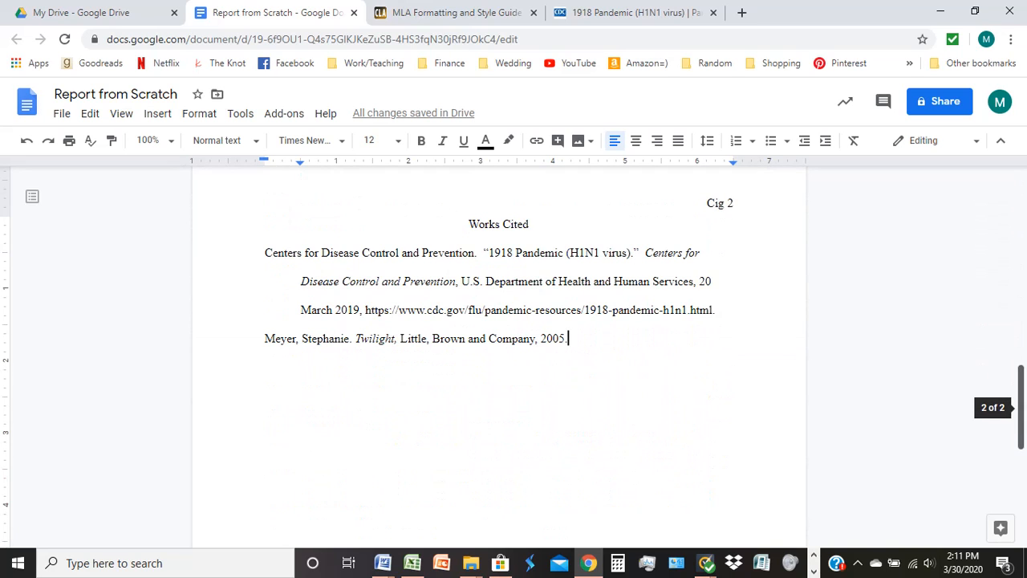